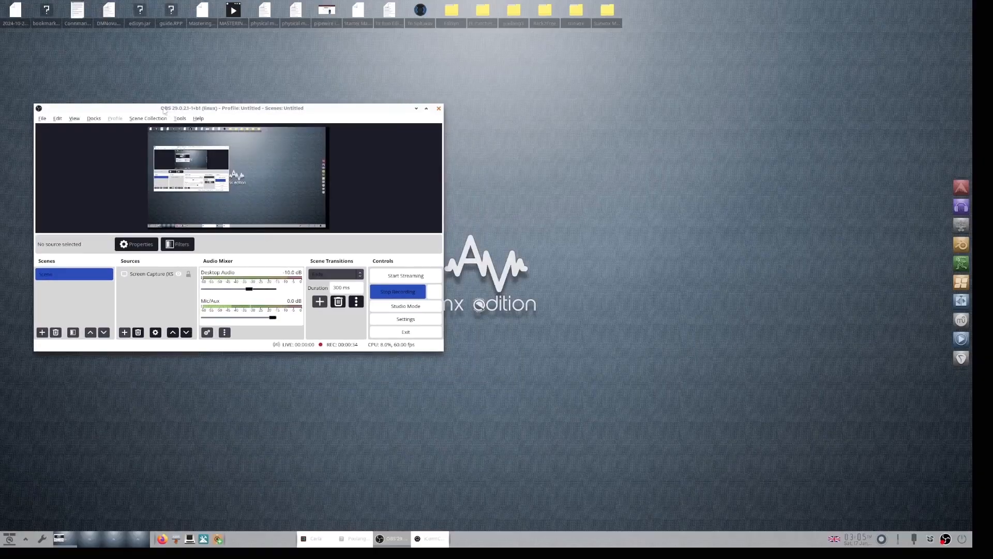
Step: Move the OBS window aside and bring up the Firefox browser
drag(168, 113, 174, 143)
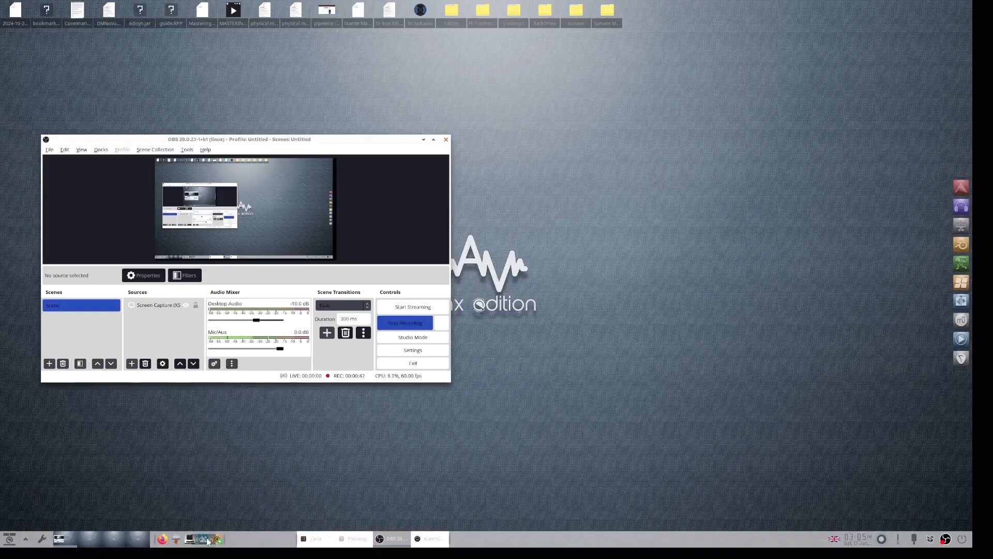
click(162, 539)
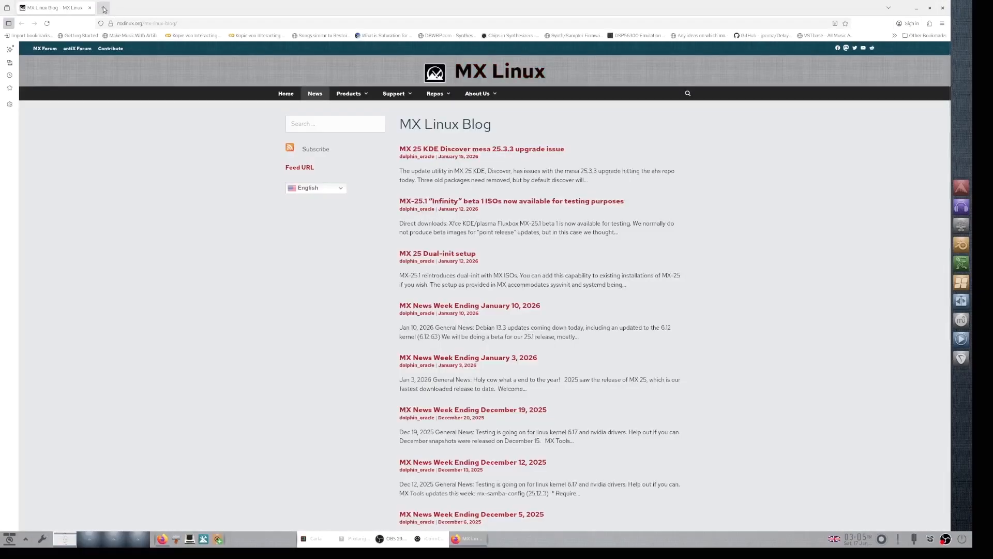
Step: Search the web for sunvox in a new tab and open the WarmPlace.ru SunVox Modular Music Studio page
click(103, 8)
click(393, 72)
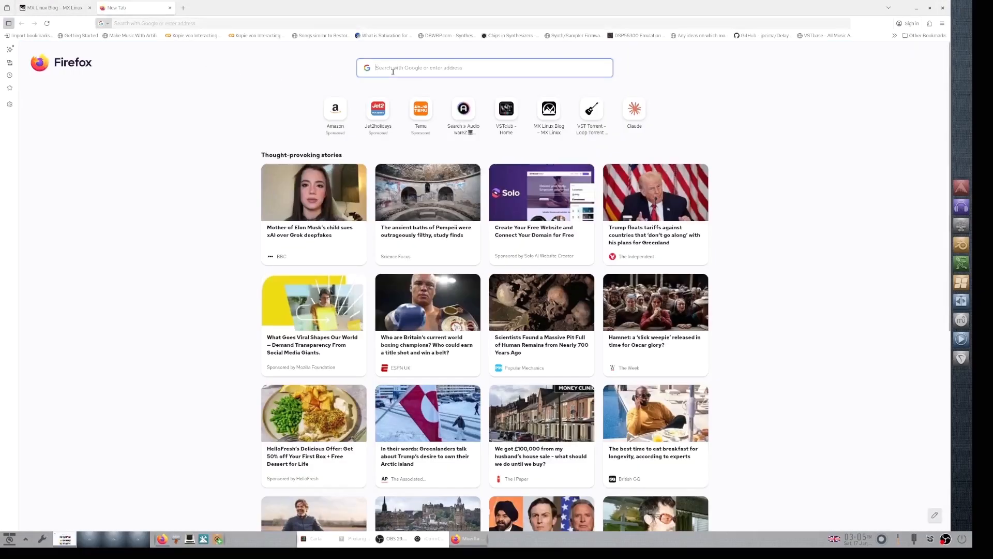
text(s)
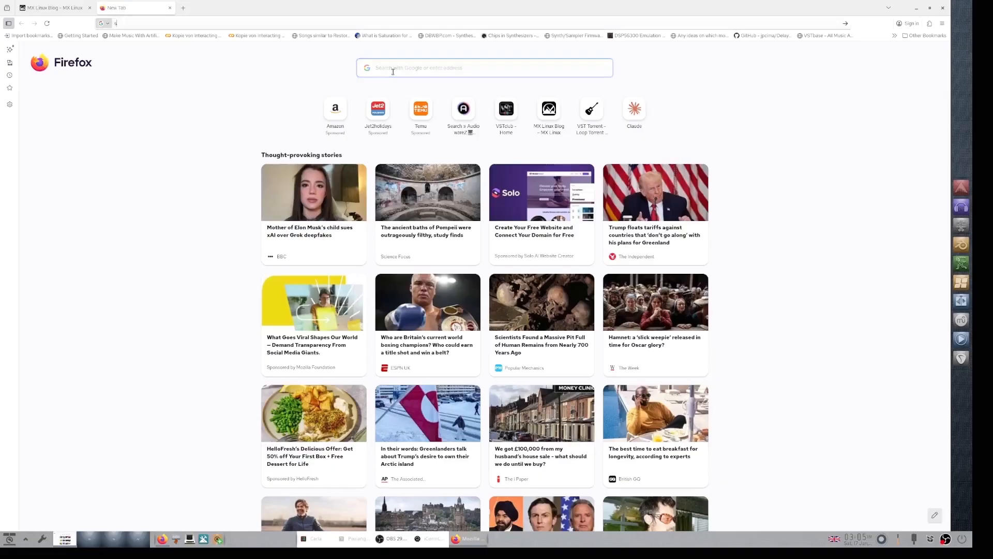
text(unvox)
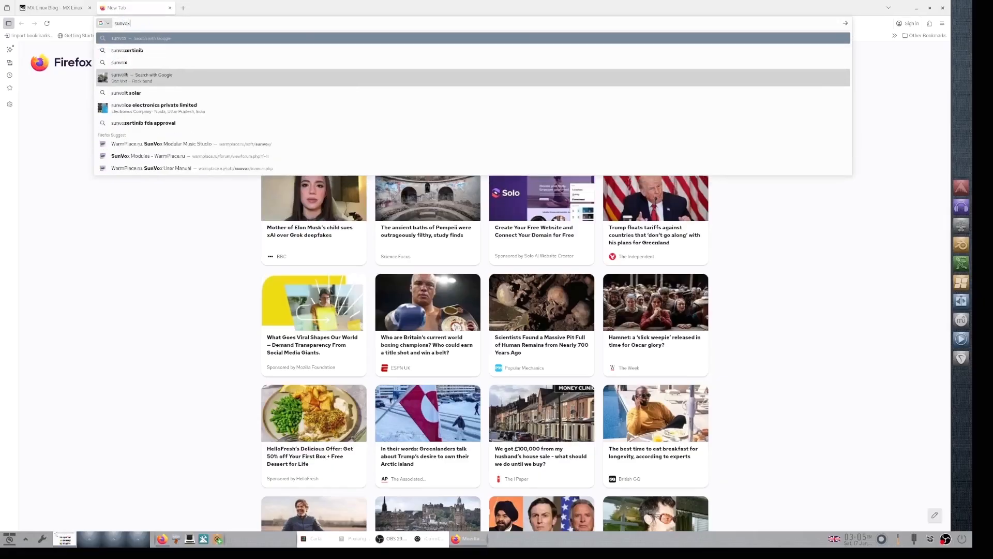
key(Return)
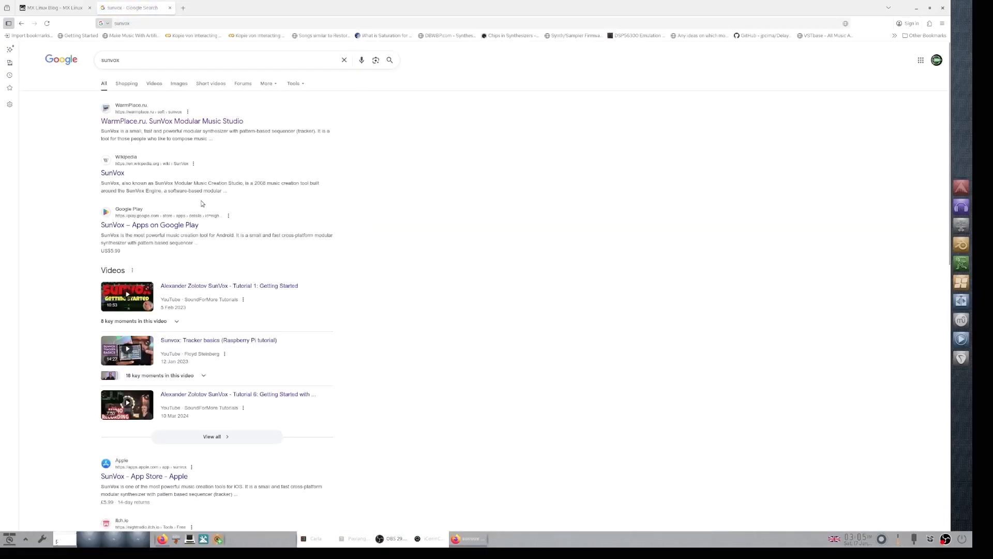
click(185, 122)
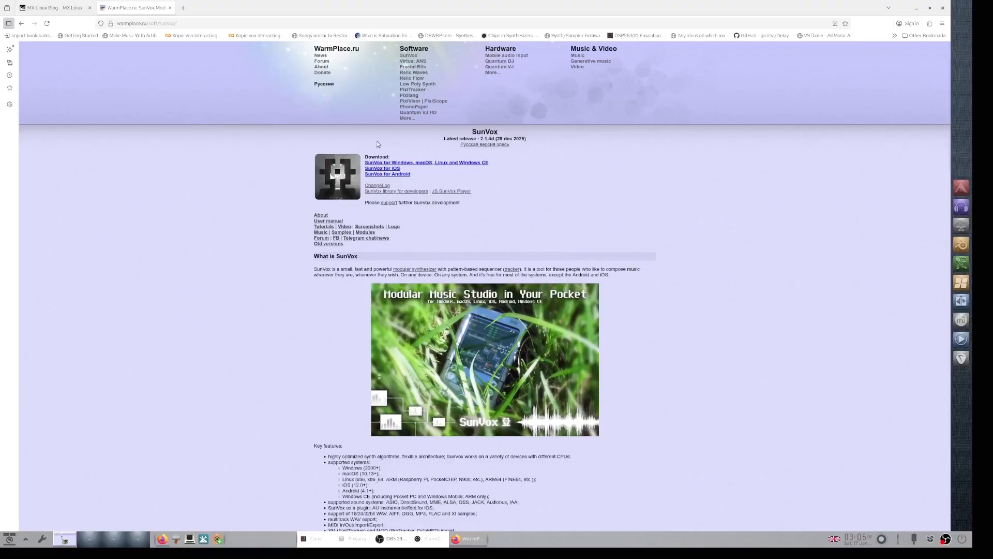
Step: Open the Pixilang page on WarmPlace.ru and minimize the browser
click(407, 96)
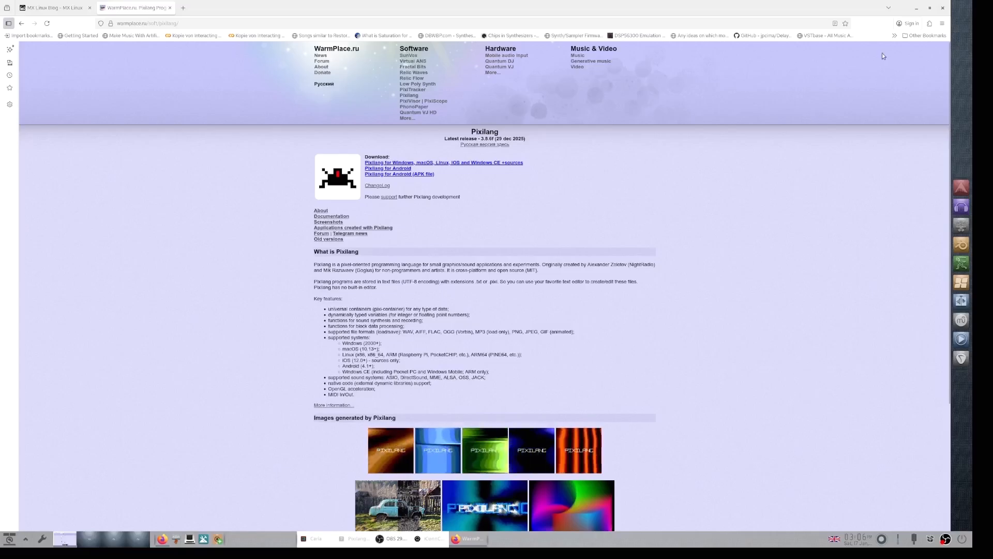
click(916, 8)
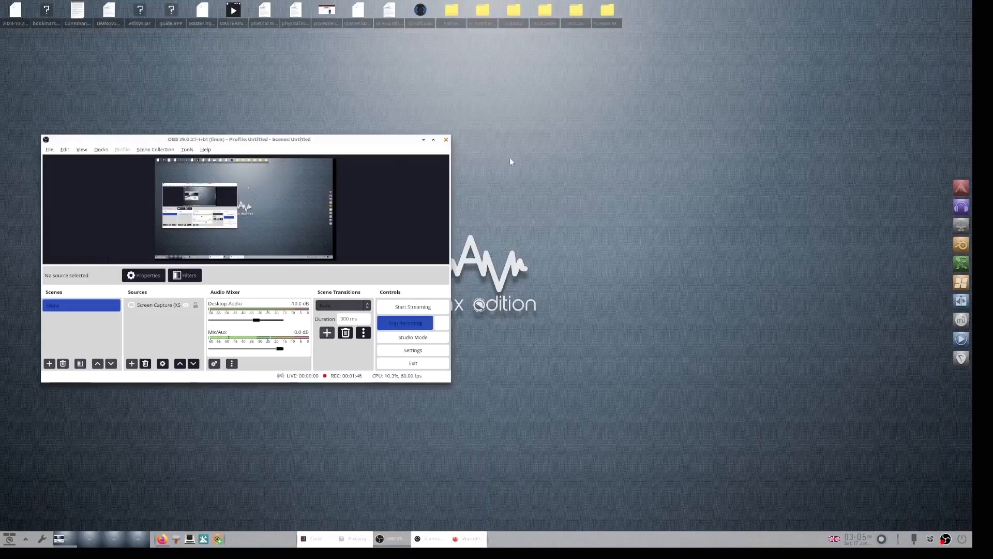
Step: Open the pixilang3 desktop folder, go into bin/linux_x86_64 and launch pixilang
double_click(514, 16)
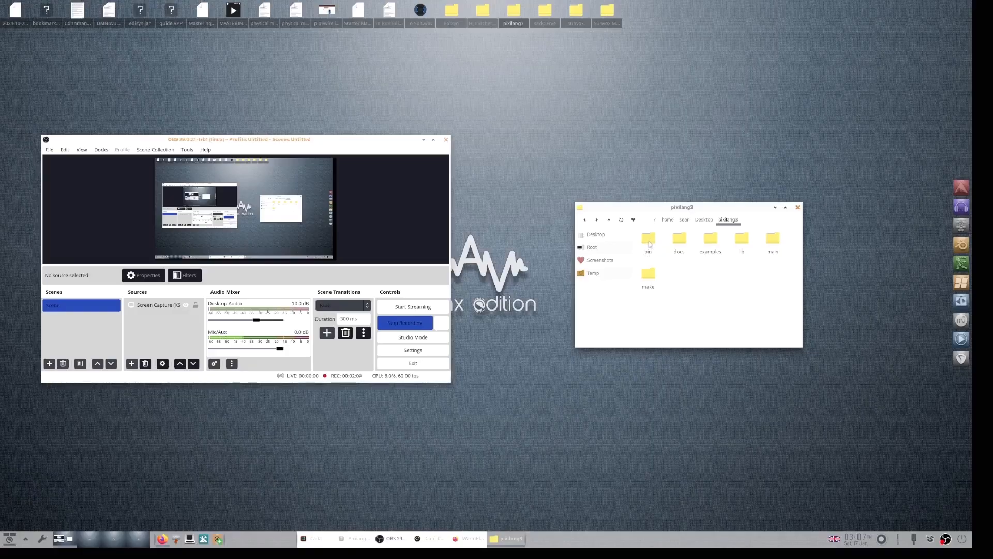
double_click(648, 243)
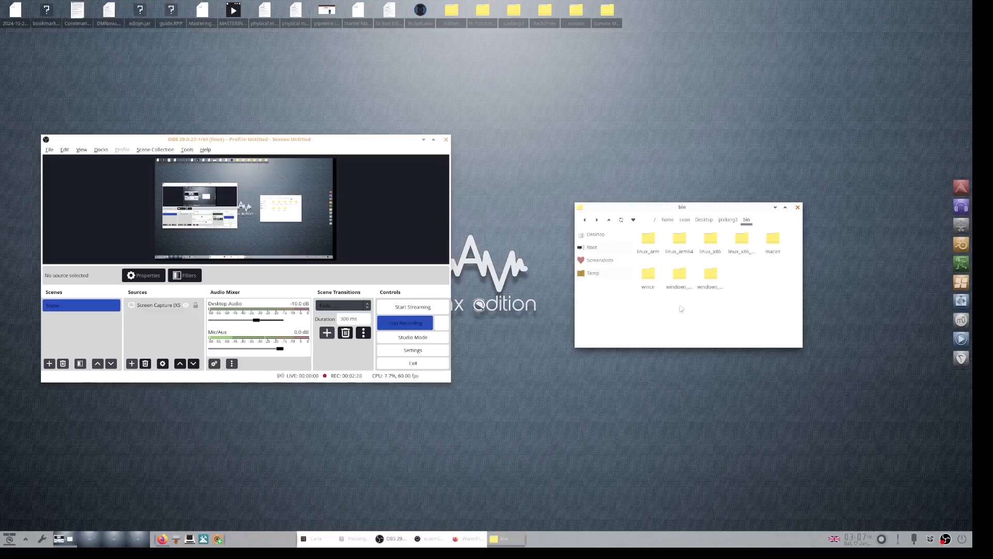
double_click(742, 238)
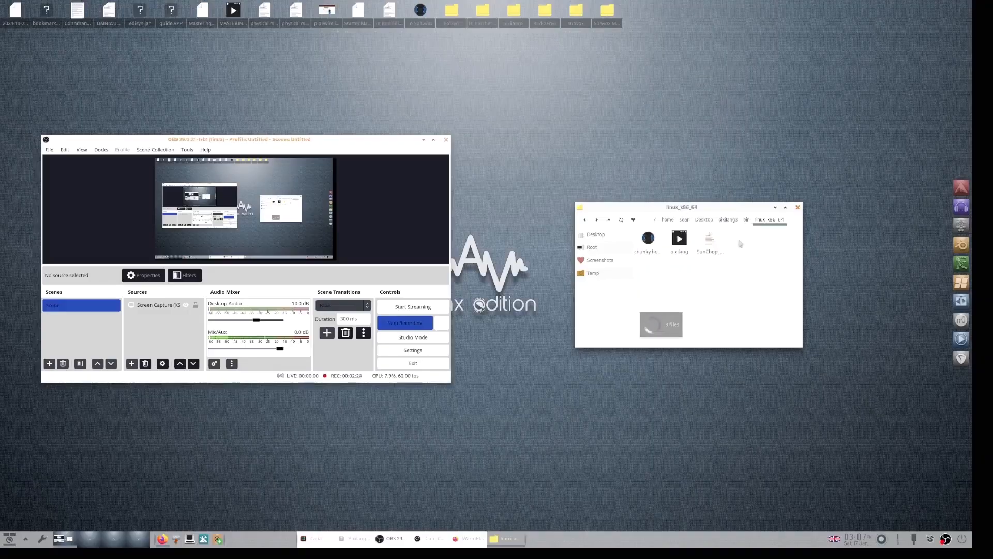
double_click(679, 242)
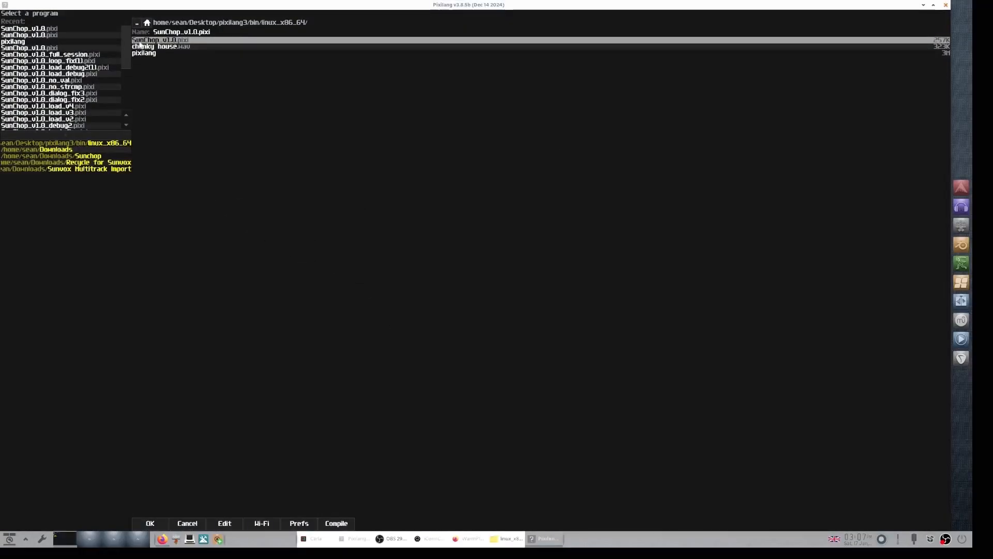
Step: Run the SunChop_v1.0.pixi program in Pixilang and minimize its window
click(151, 523)
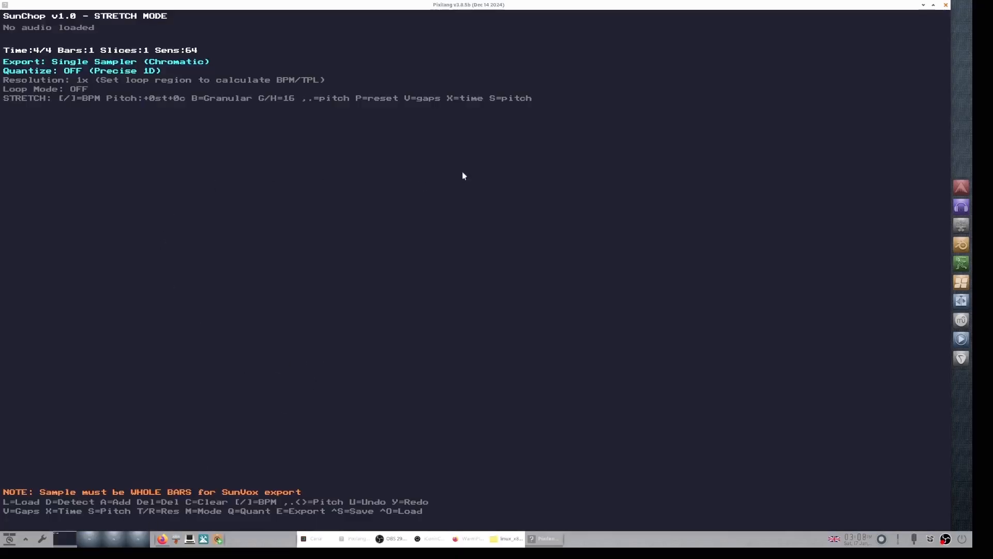
click(924, 5)
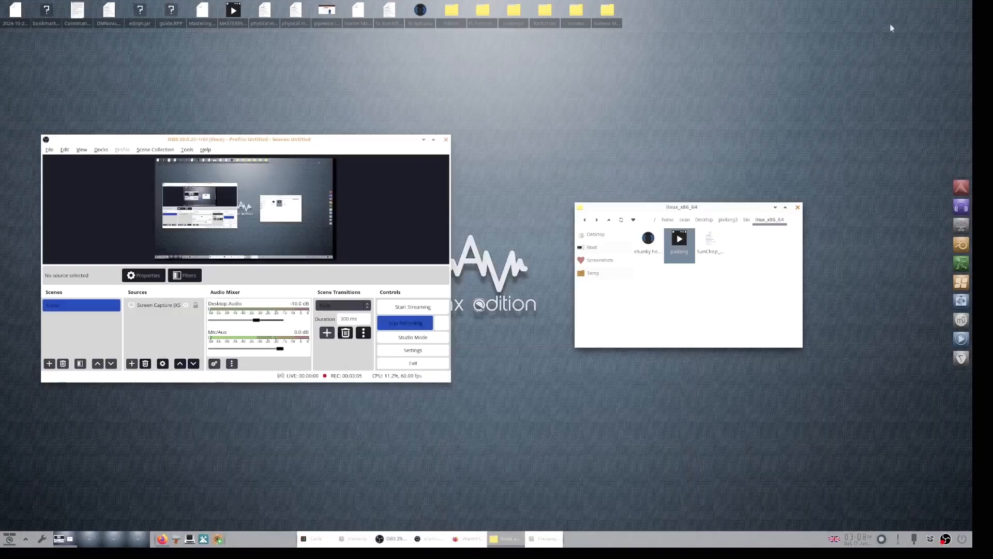
Step: Open SunChop_v1.0.pixi in a text editor and scroll through its dependency and export-mode notes
right_click(714, 243)
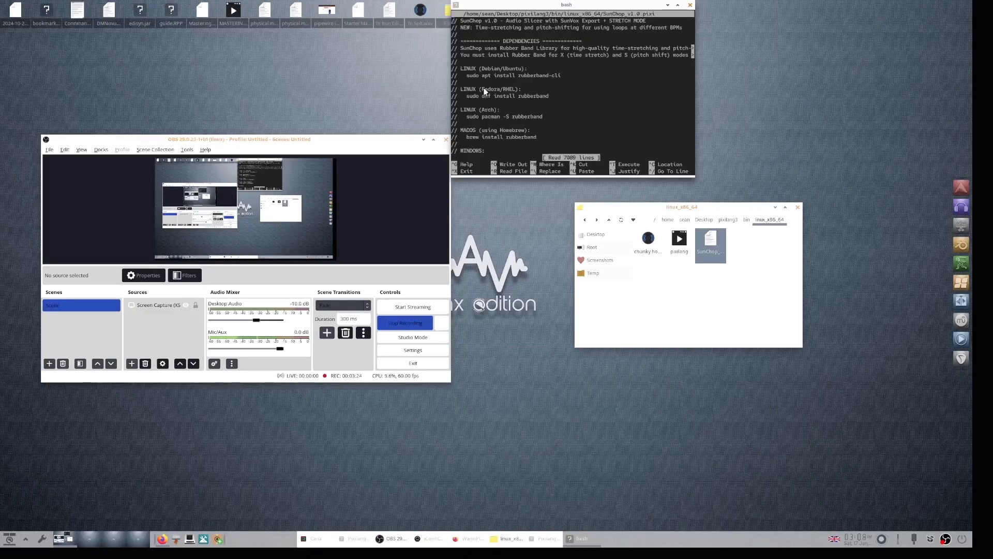
key(Down)
key(Down)
key(Down)
key(Down)
key(Down)
key(Down)
key(Down)
key(Down)
key(Down)
key(Down)
key(Down)
key(Down)
key(Down)
key(Down)
key(Down)
key(Down)
key(Down)
key(Down)
key(Down)
key(Down)
key(Down)
key(Down)
key(Down)
key(Down)
key(Down)
key(Down)
key(Down)
key(Down)
key(Down)
key(Down)
key(Down)
key(Down)
key(Down)
key(Down)
key(Down)
key(Down)
key(Down)
key(Down)
key(Down)
key(Down)
key(Down)
key(Down)
key(Down)
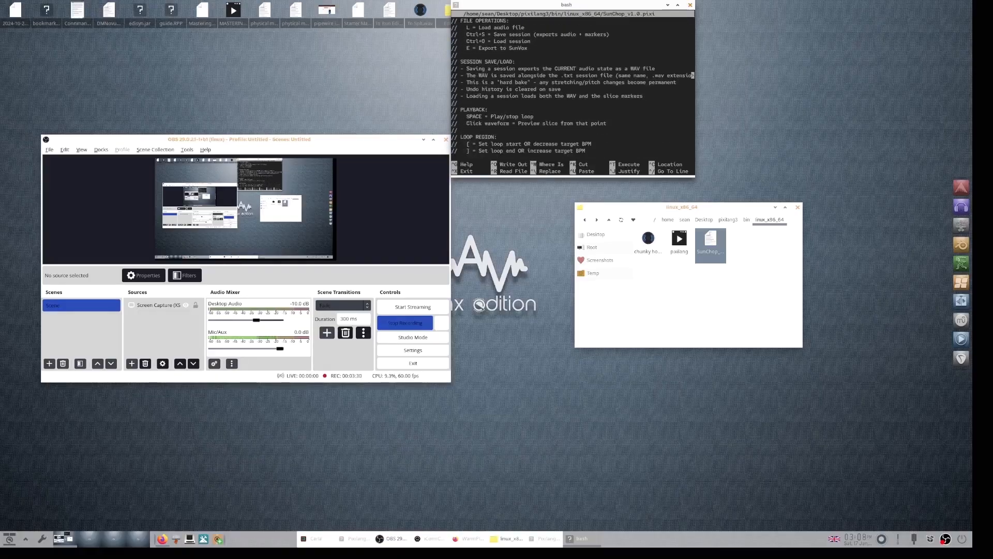
key(Up)
key(Up)
key(Up)
key(Up)
key(Up)
key(Up)
key(Up)
key(Up)
key(Up)
key(Up)
key(Up)
key(Up)
key(Up)
key(Up)
key(Up)
key(Up)
key(Up)
key(Up)
key(Up)
key(Up)
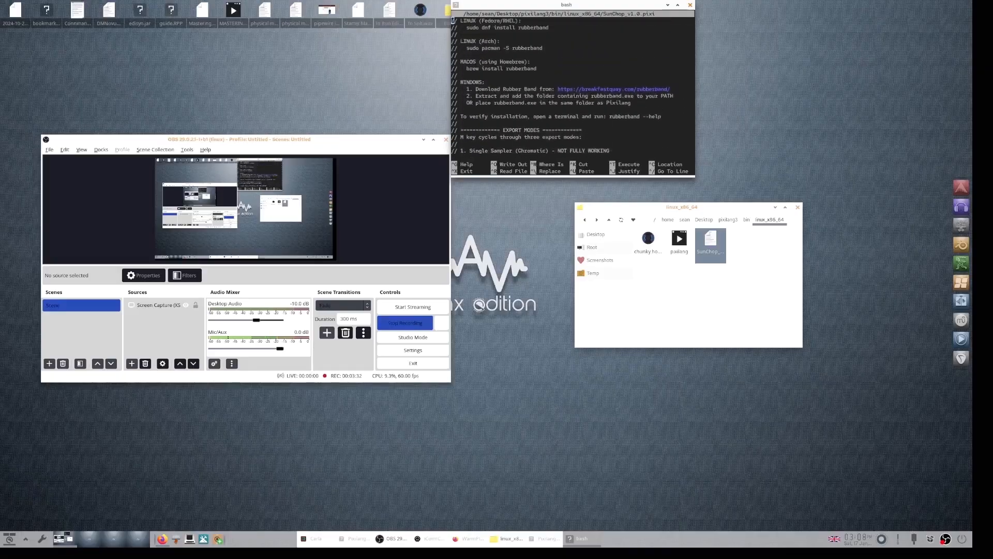
key(Up)
key(Up)
key(Up)
key(Up)
key(Up)
key(Up)
key(Up)
key(Up)
key(Up)
key(Up)
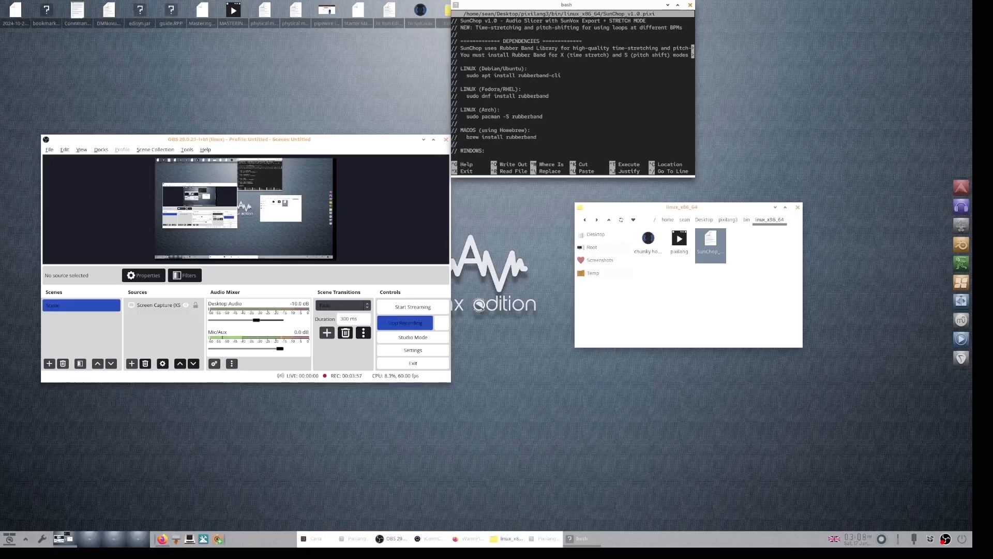
key(Down)
key(Down)
key(Down)
key(Down)
key(Down)
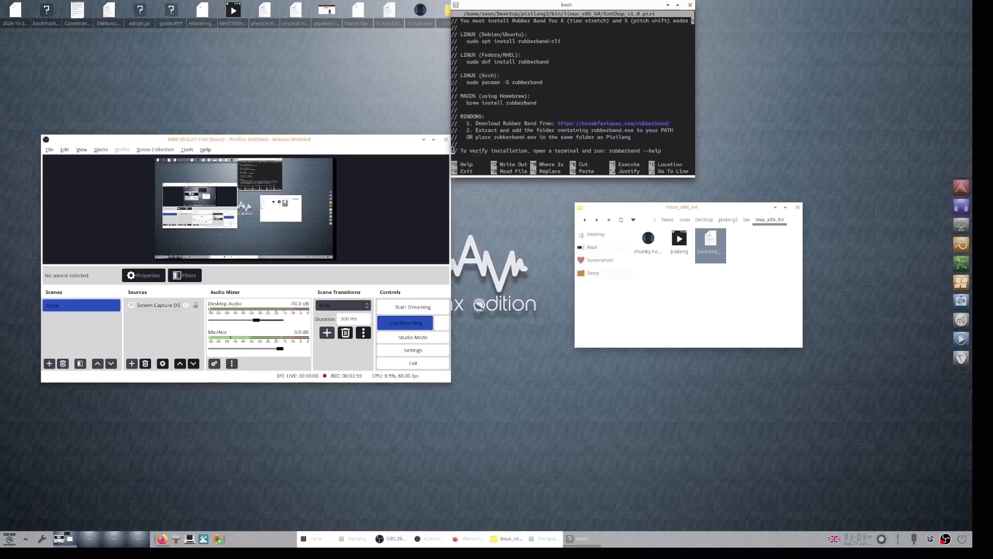
key(Down)
key(Down)
key(Down)
key(Down)
key(Down)
key(Down)
key(Down)
key(Down)
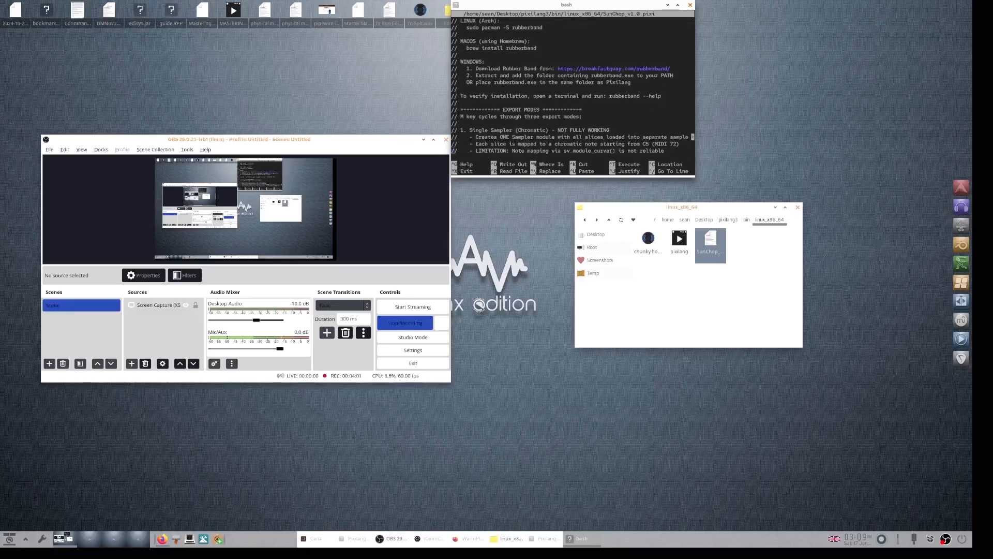
key(Down)
key(Down)
key(Down)
key(Down)
key(Down)
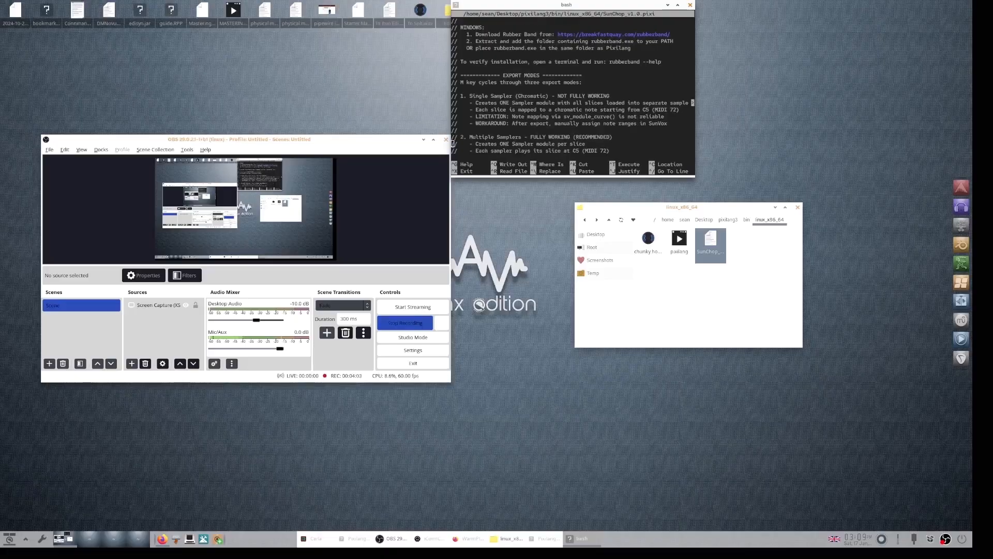
key(Up)
key(Up)
key(Up)
key(Up)
key(Up)
key(Up)
key(Up)
key(Up)
key(Up)
key(Up)
key(Up)
key(Up)
key(Up)
key(Up)
key(Up)
key(Up)
key(Up)
key(Up)
key(Up)
key(Up)
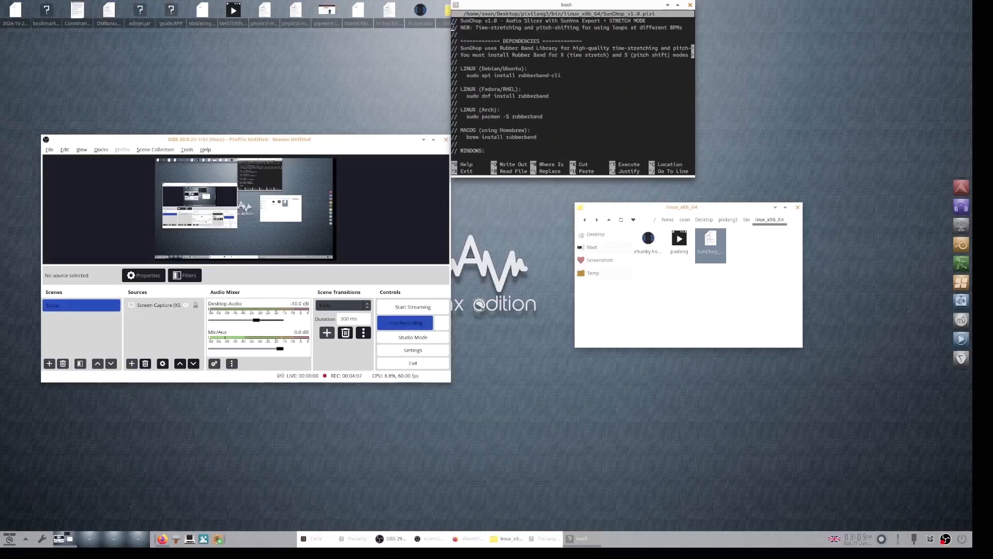
key(Down)
key(Down)
key(Down)
key(Down)
key(Down)
key(Down)
key(Down)
key(Down)
key(Down)
key(Down)
key(Down)
key(Down)
key(Down)
key(Down)
key(Down)
key(Down)
key(Down)
key(Down)
key(Down)
key(Down)
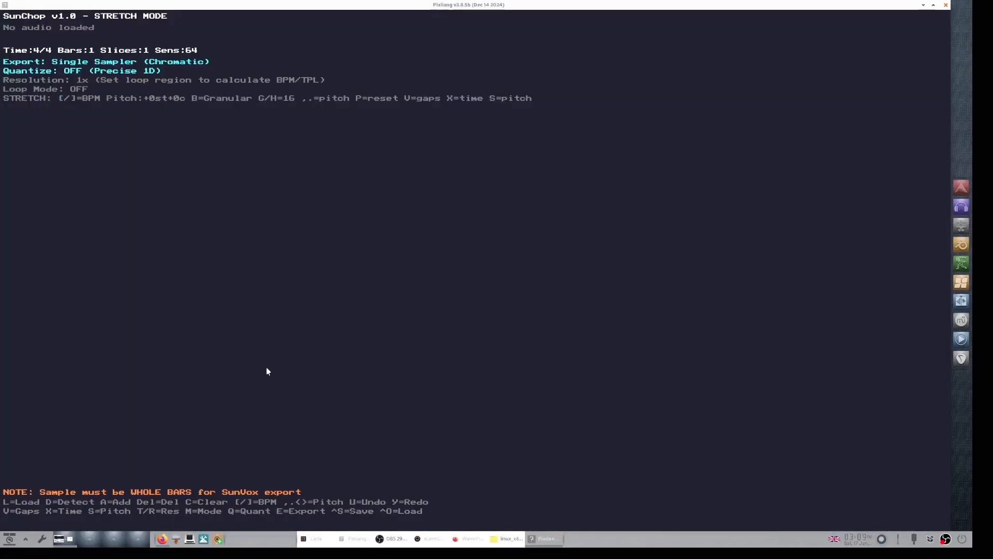
Step: Load the chunky house.wav audio file into SunChop
key(l)
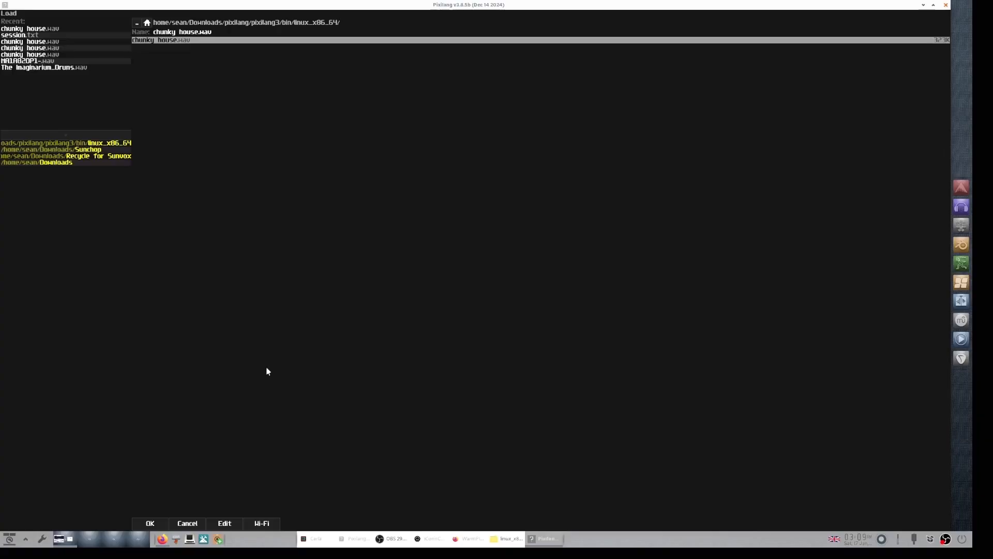
click(150, 523)
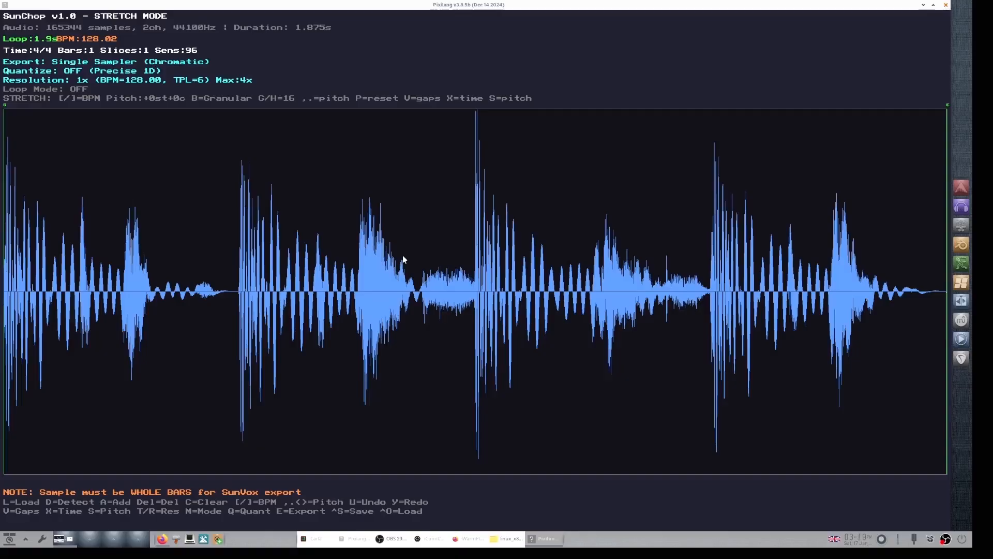
Step: Set the detection sensitivity to 112 and auto-detect slices
key(Up)
key(Up)
key(Up)
key(Down)
key(Down)
key(Down)
key(Down)
key(Down)
key(Down)
key(Down)
key(Up)
key(Up)
key(Down)
key(Down)
key(Down)
key(Down)
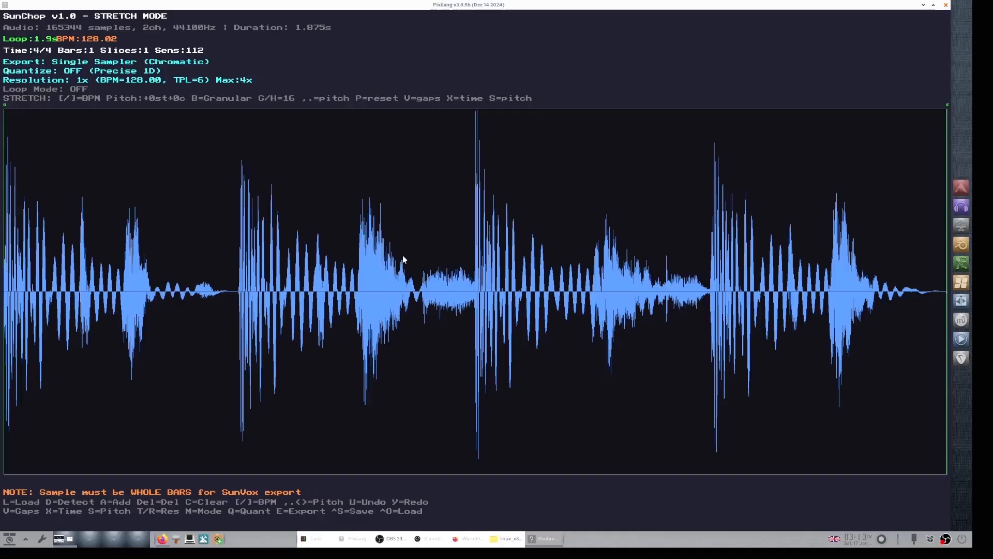
key(d)
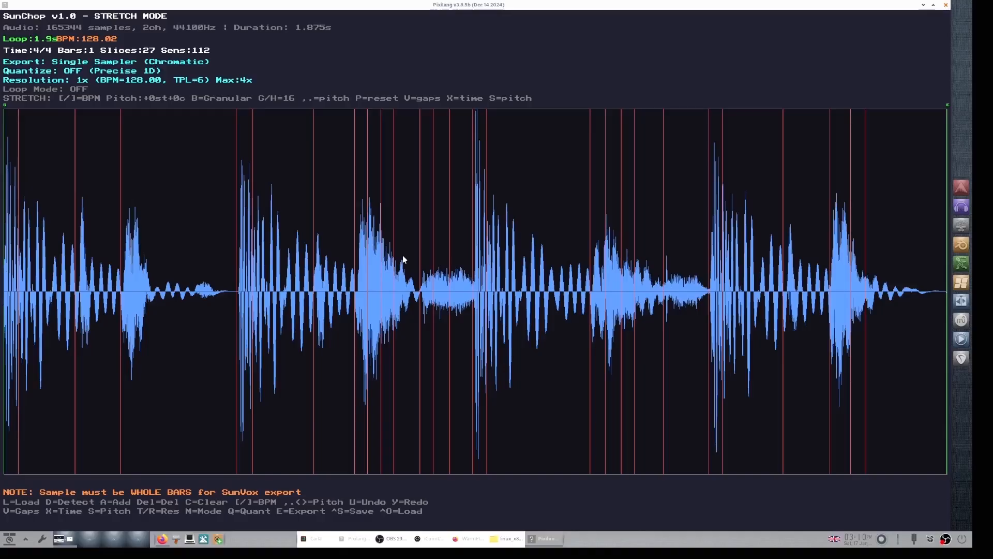
Step: Clear all slice markers and auto-detect slices again at sensitivity 32
key(c)
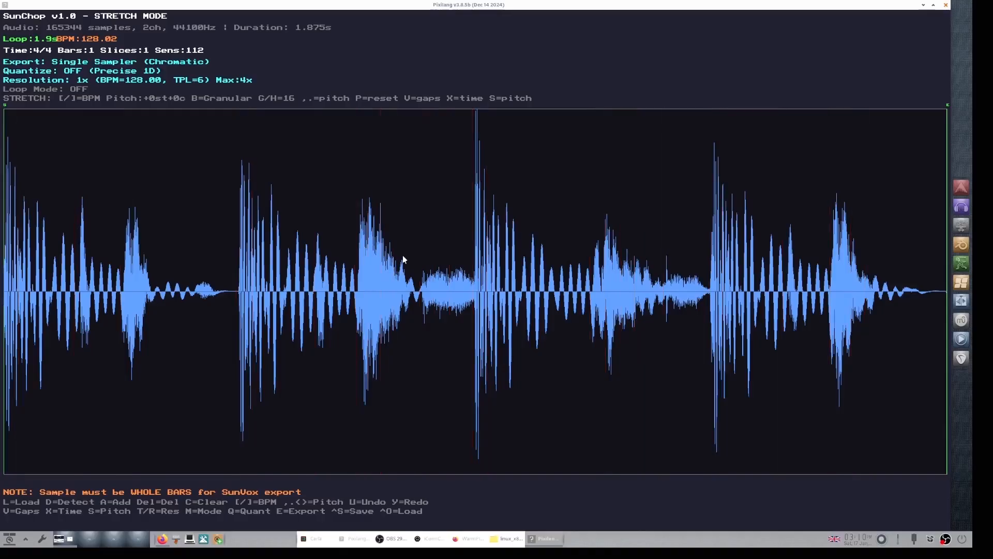
key(Down)
key(Down)
key(Down)
key(Down)
key(Down)
key(Down)
key(Down)
key(Up)
key(Up)
key(d)
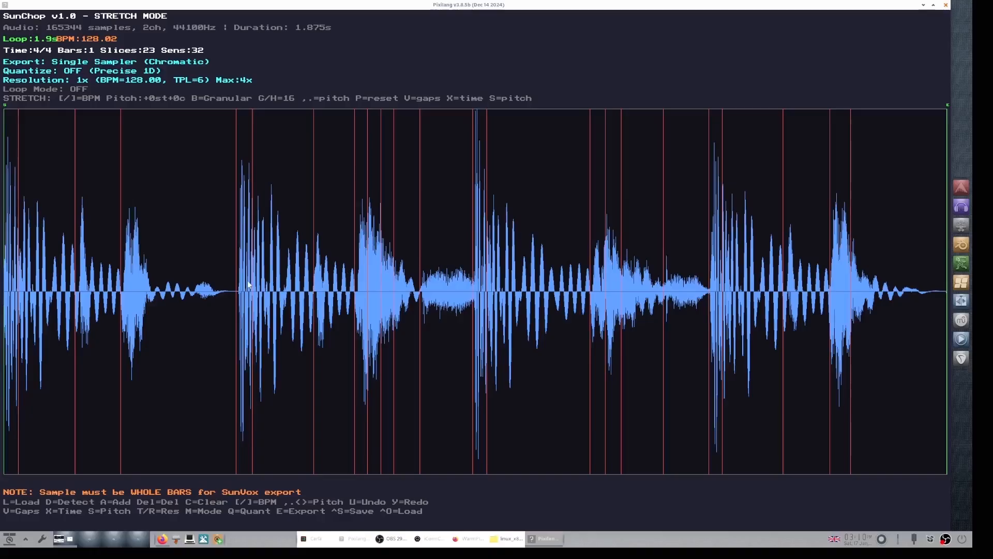
Step: Delete four unwanted slice markers in the first half of the waveform
click(18, 151)
key(Delete)
click(252, 181)
key(Delete)
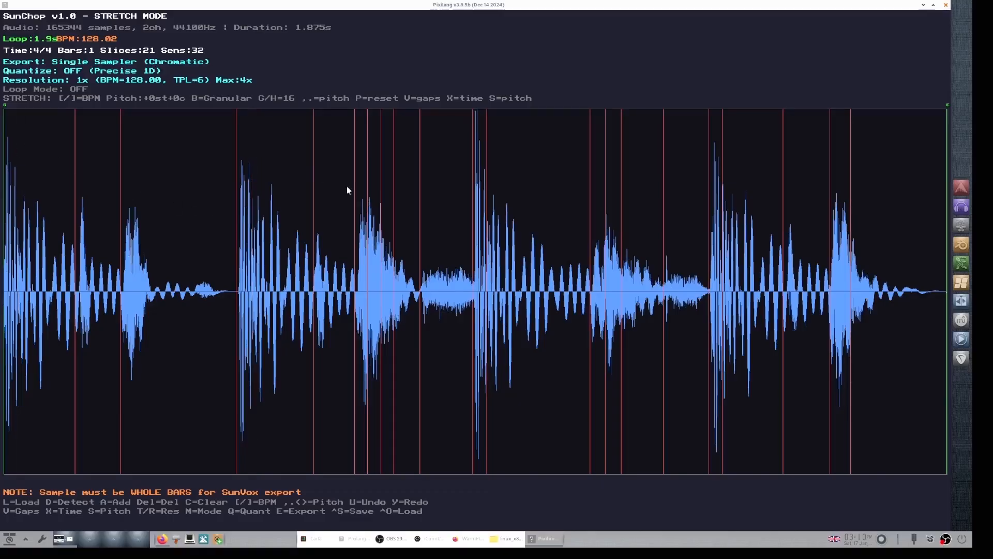
click(368, 194)
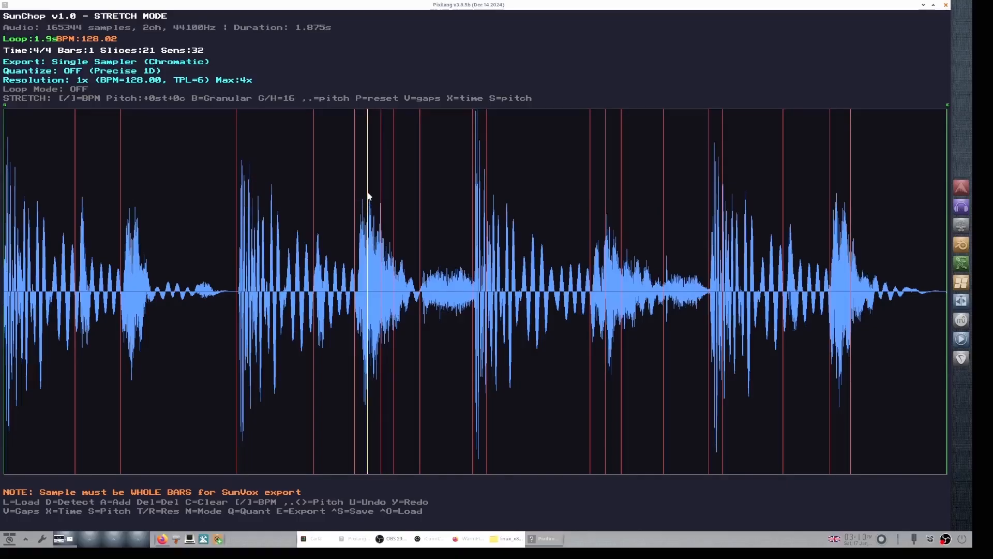
key(Delete)
click(382, 186)
key(Delete)
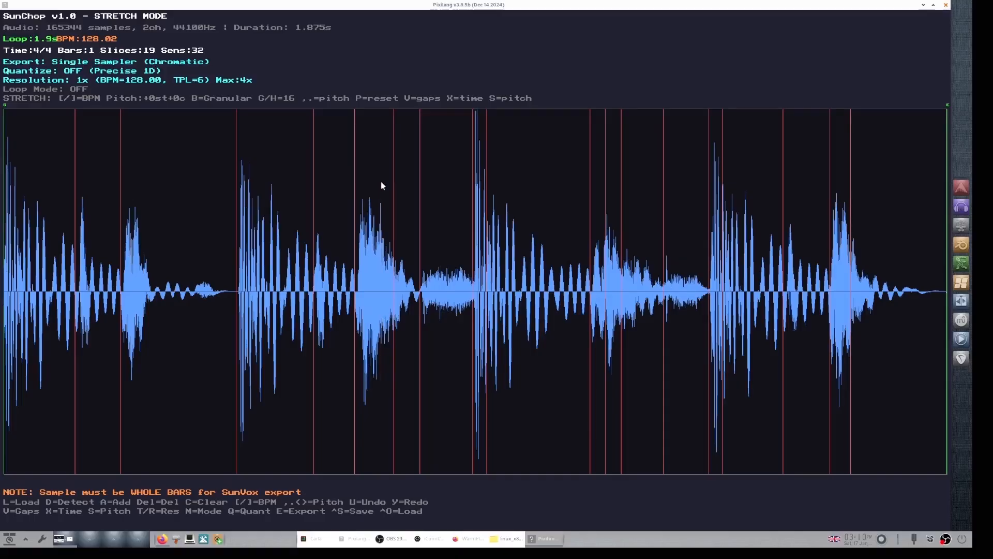
Step: Delete three more unwanted slice markers in the second half of the waveform
click(487, 221)
key(Delete)
click(724, 221)
key(Delete)
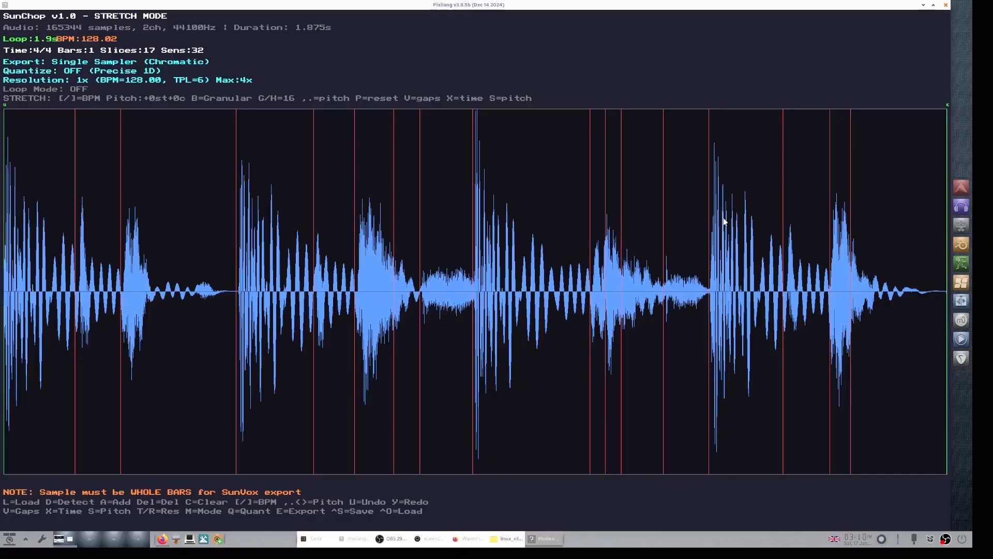
click(784, 199)
key(Delete)
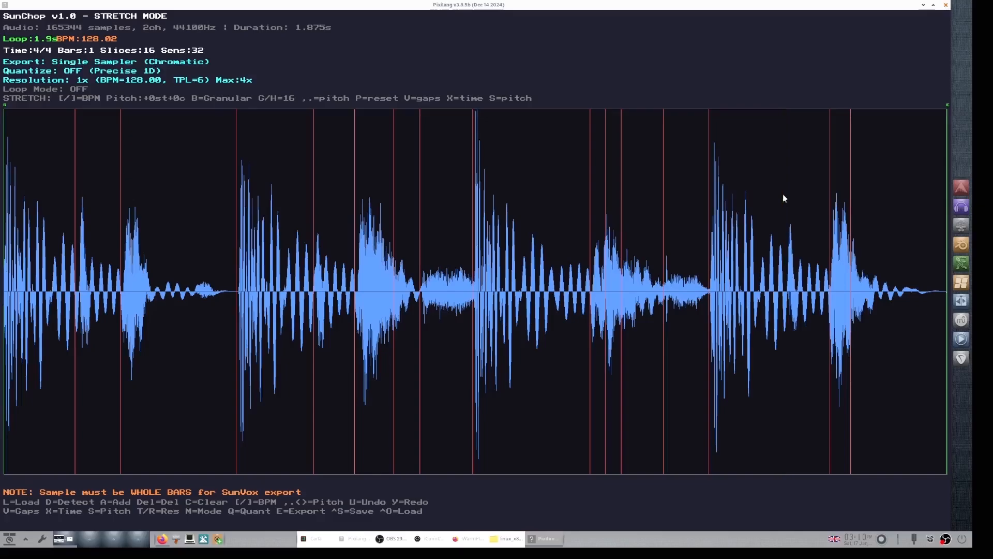
Step: Delete two more unwanted slice markers in the latter half of the waveform
click(851, 168)
key(Delete)
click(623, 231)
key(Delete)
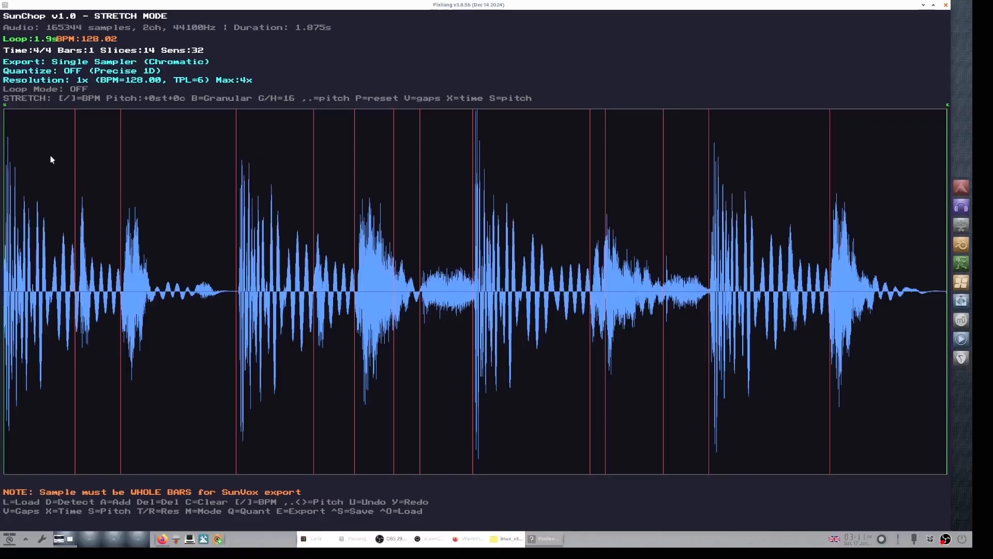
Step: Zoom in to inspect the first beats and nudge the slice marker after the first hit slightly right
mouse_move(74, 146)
mouse_down()
mouse_move(23, 143)
mouse_move(77, 144)
mouse_move(138, 169)
mouse_move(119, 161)
mouse_up()
scroll(120, 166, up, 5)
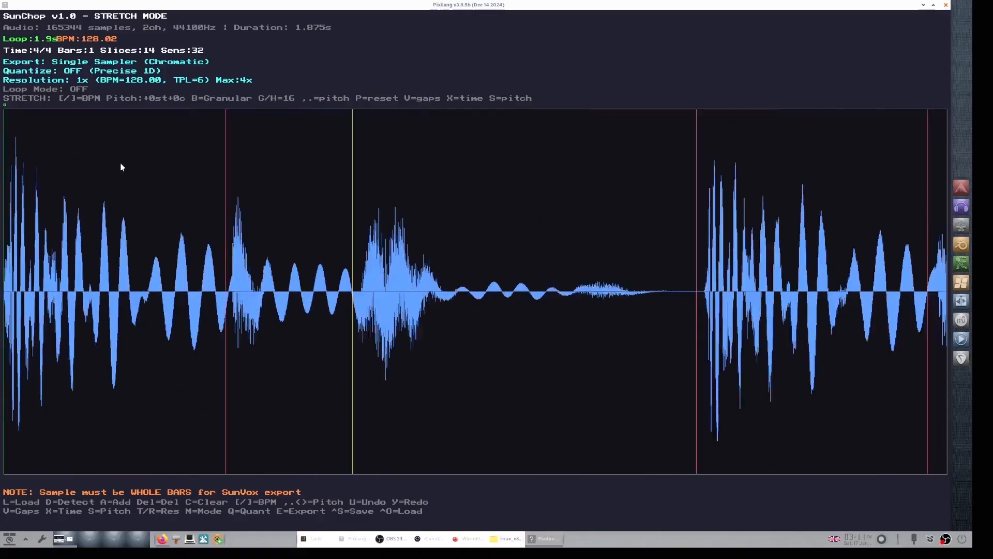
scroll(120, 167, up, 5)
scroll(120, 166, down, 5)
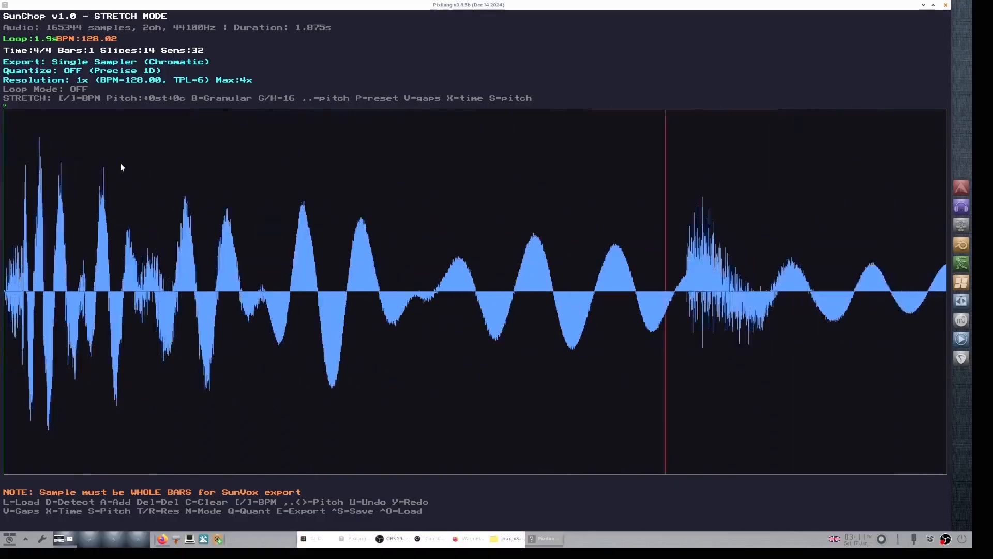
scroll(120, 167, down, 2)
key(Right)
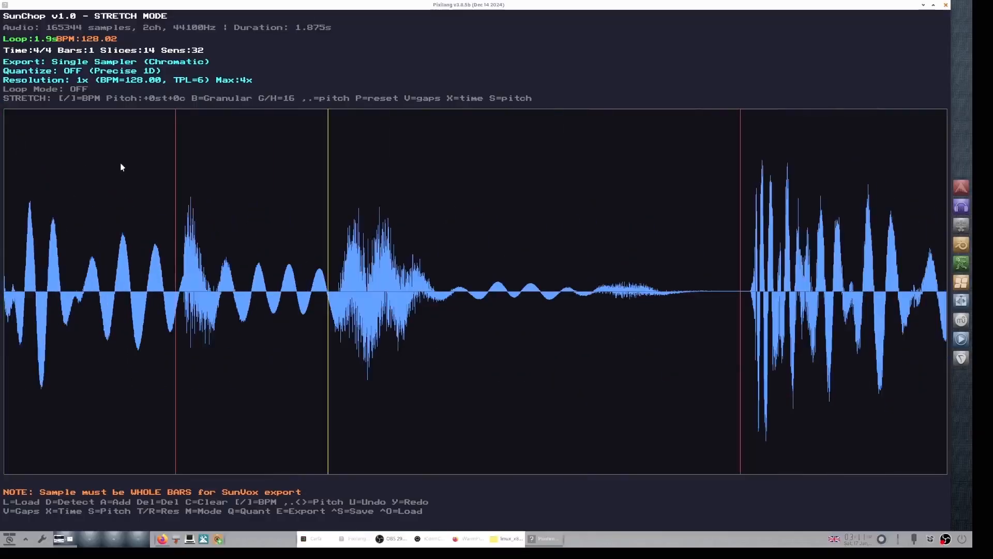
key(Right)
key(Right)
key(Right)
key(Right)
key(Right)
key(Right)
key(Right)
key(Right)
key(Right)
key(Right)
key(Right)
key(Right)
key(Right)
key(Right)
key(Right)
key(Right)
key(Right)
key(Right)
key(Right)
key(Right)
key(Left)
key(Left)
key(Left)
key(Left)
key(Left)
key(Left)
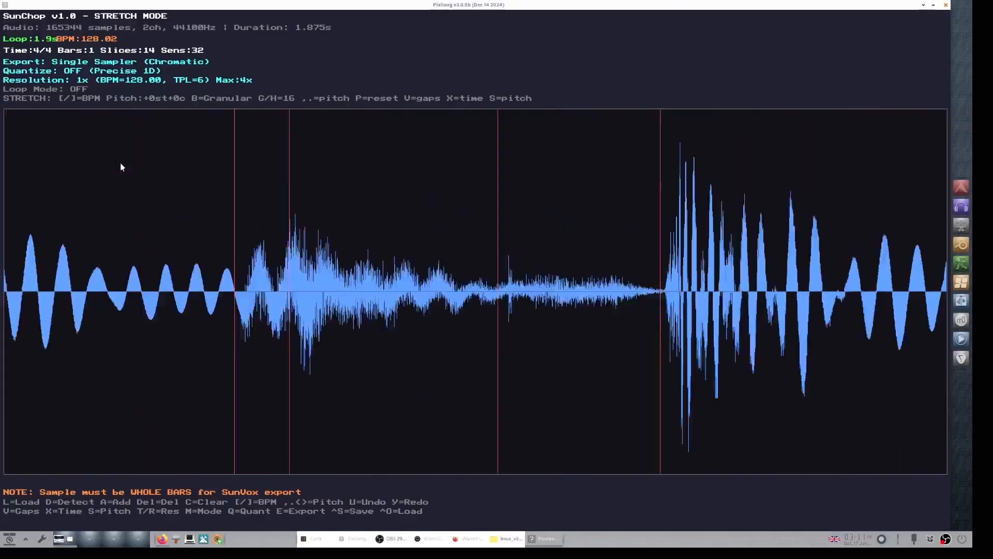
key(Left)
key(Left)
key(Left)
key(Left)
key(Left)
key(Left)
key(Left)
key(Left)
key(Left)
key(Left)
key(Left)
key(Left)
key(Left)
key(Left)
key(Left)
key(Left)
key(Left)
key(Left)
key(Left)
key(Left)
scroll(121, 167, down, 6)
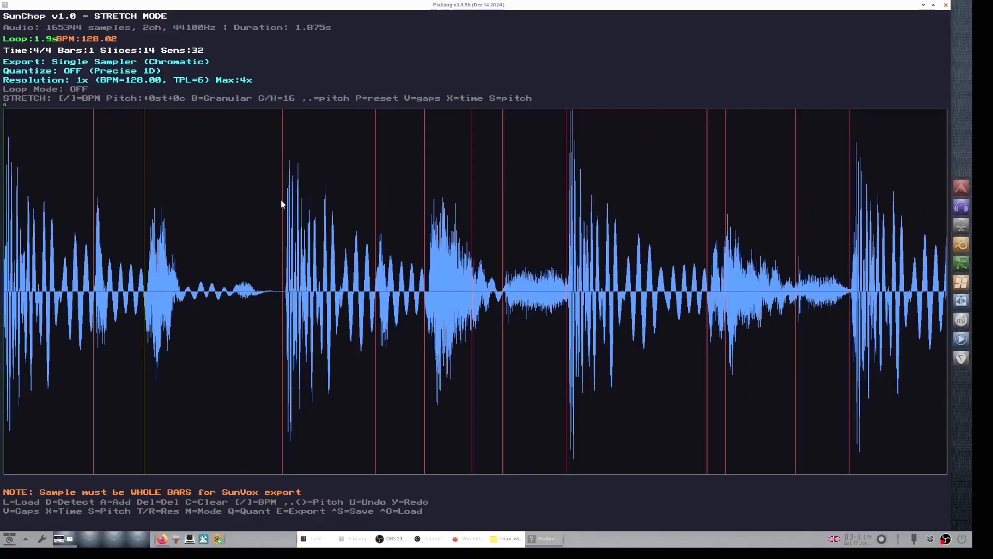
drag(280, 200, 285, 199)
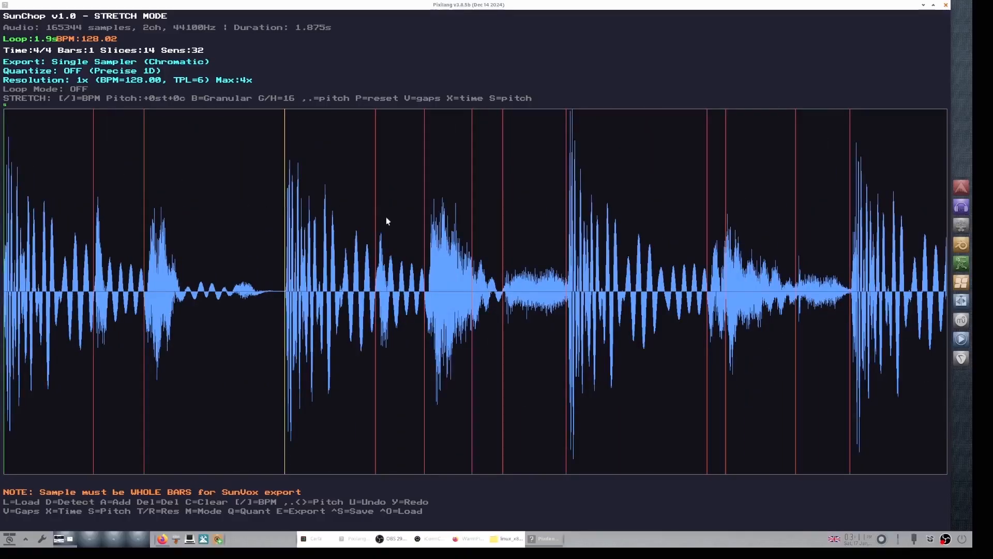
Step: Delete the slice marker in the middle of the second beat and preview the loop playback
click(376, 205)
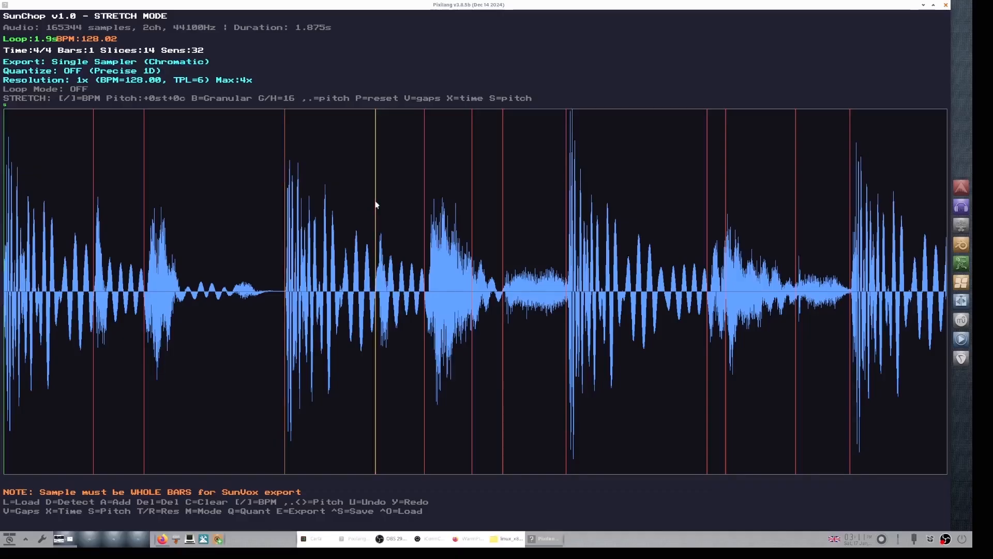
key(Delete)
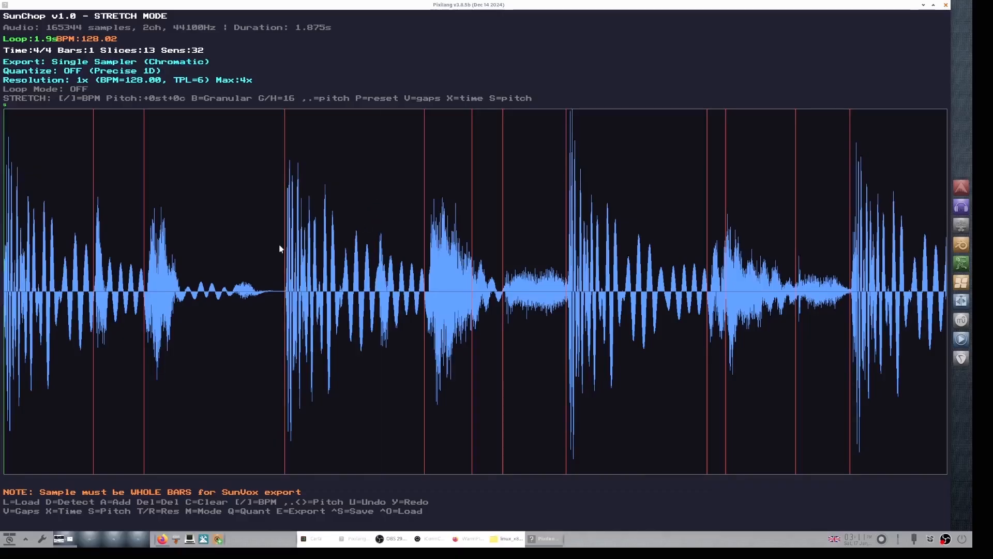
key(space)
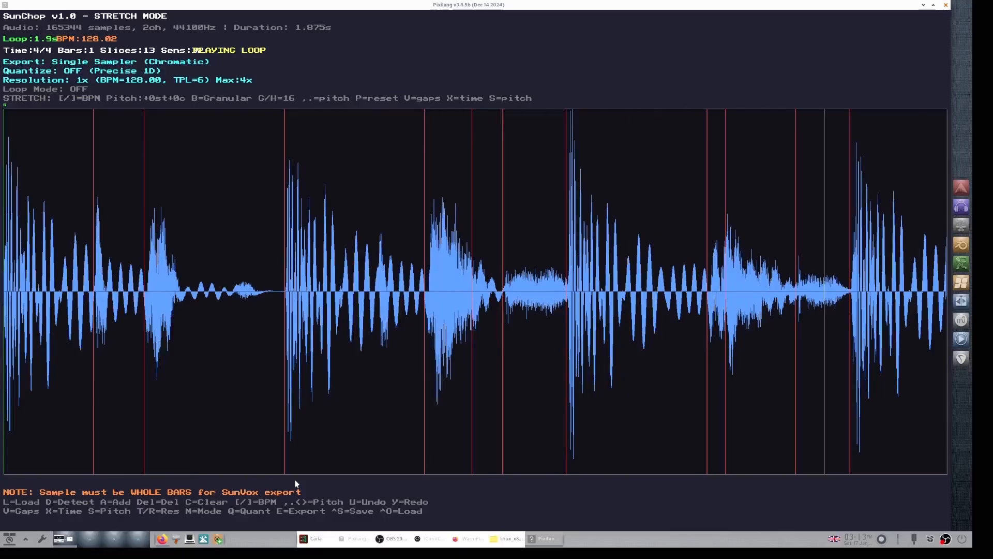
key(space)
Step: Zoom in and out to examine the slice markers across the waveform
scroll(296, 484, down, 5)
scroll(296, 483, up, 1)
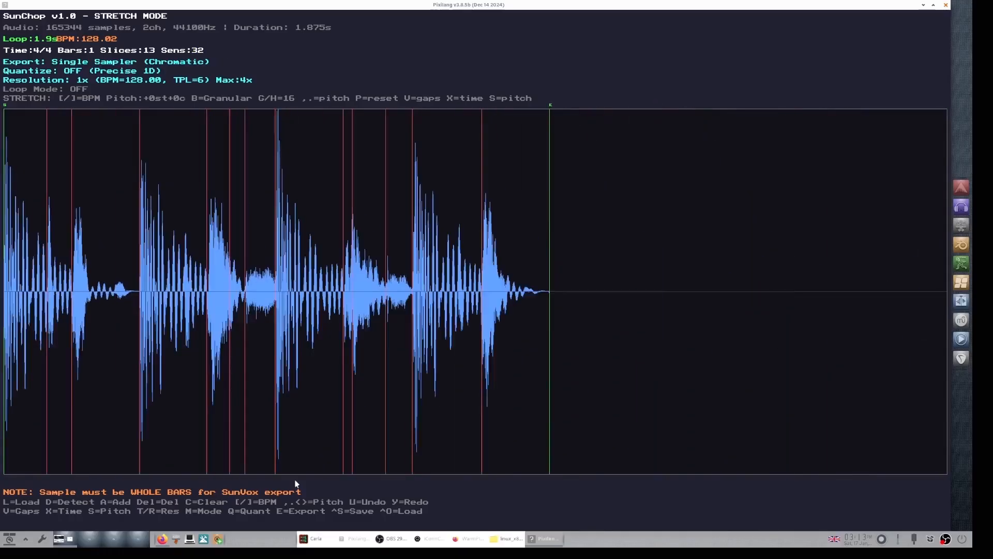
scroll(296, 484, up, 4)
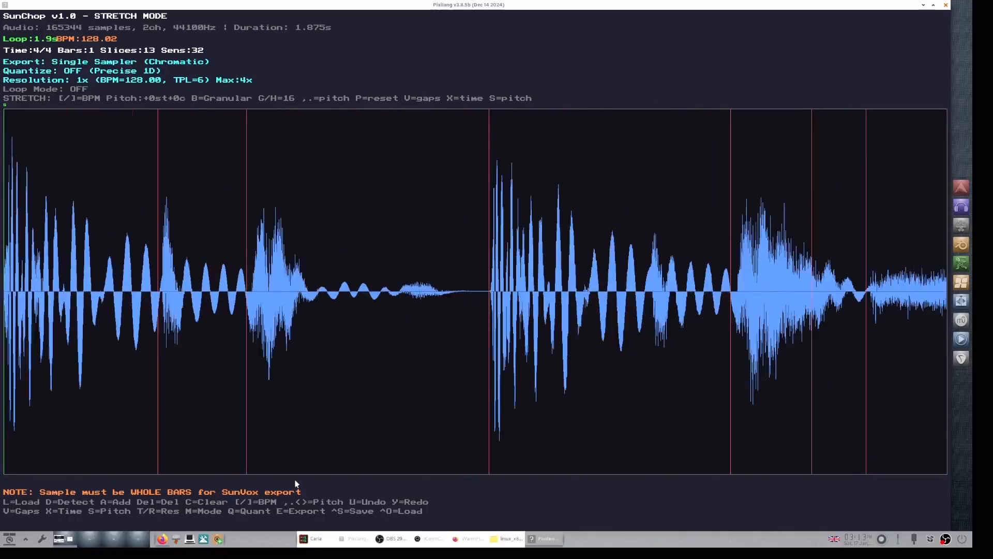
scroll(296, 484, up, 2)
scroll(296, 483, down, 7)
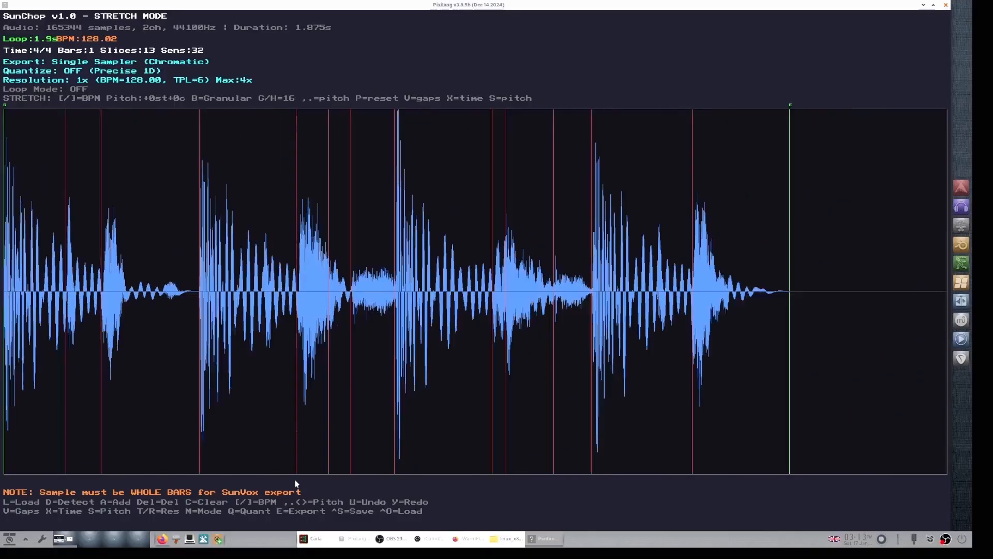
scroll(295, 484, down, 1)
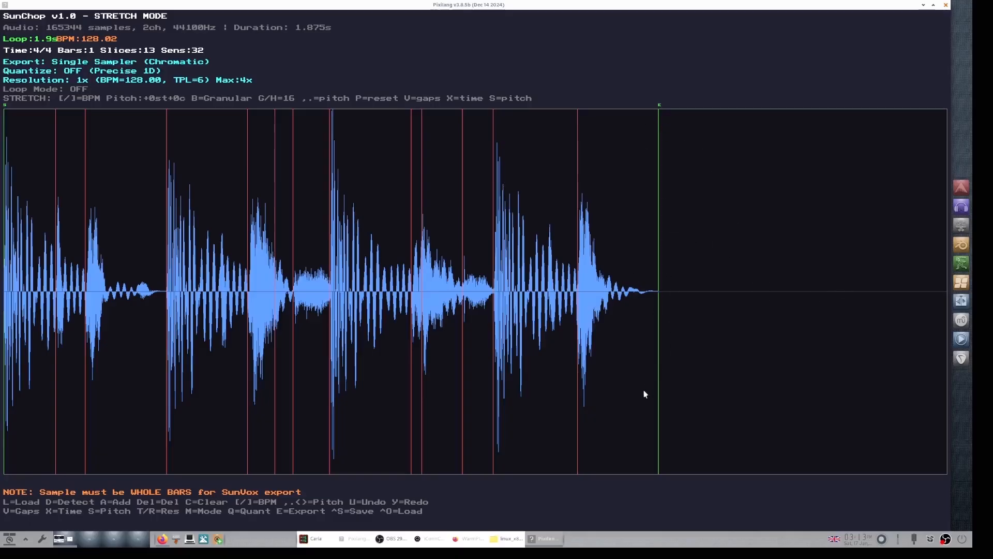
scroll(645, 395, down, 3)
scroll(645, 395, up, 5)
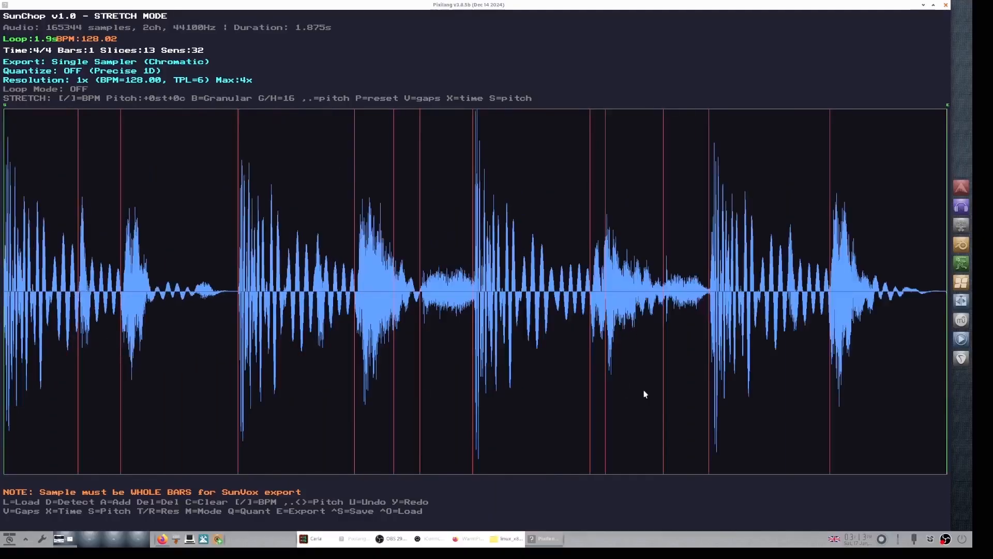
scroll(645, 394, down, 1)
scroll(645, 394, up, 1)
scroll(645, 394, down, 1)
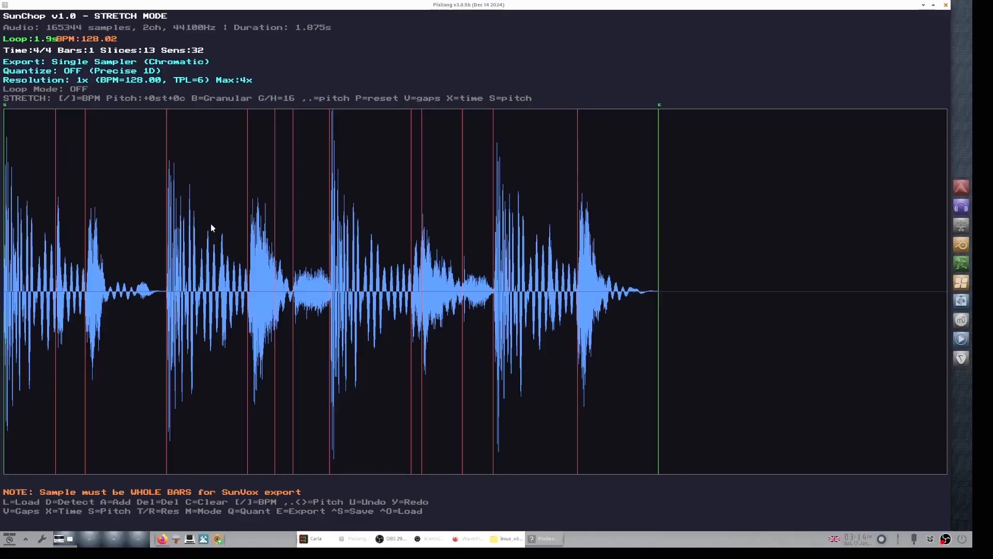
Step: Audition individual slices one after another across the loop
click(117, 182)
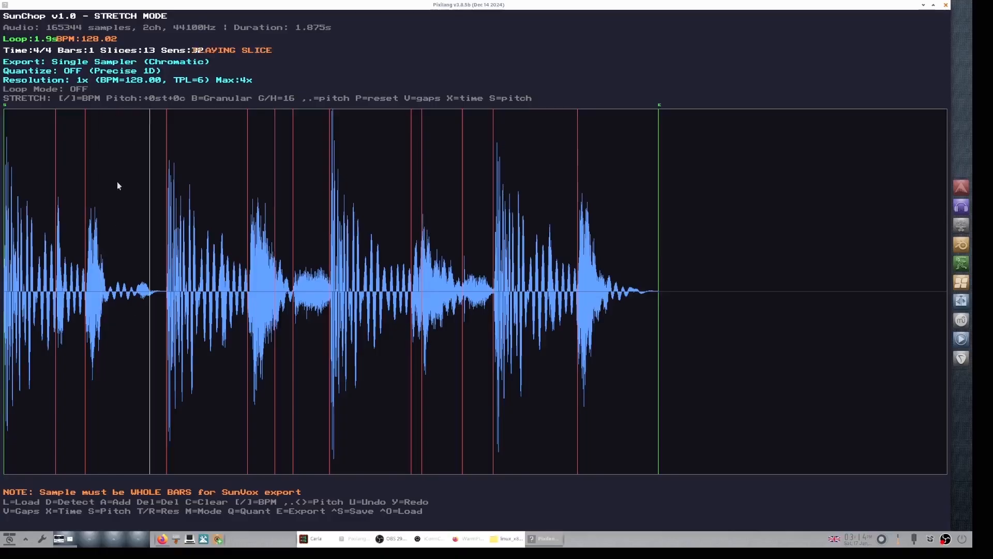
click(117, 181)
click(170, 186)
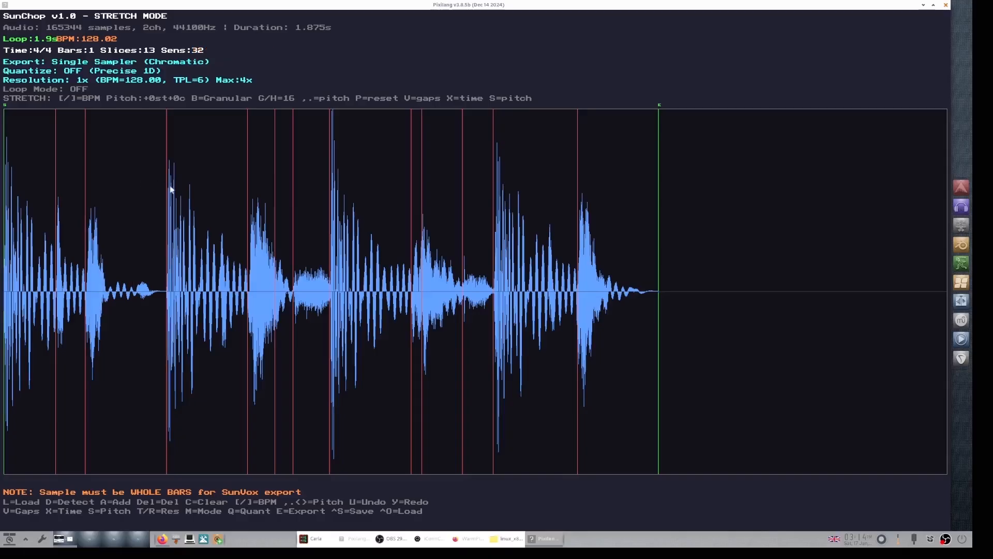
click(200, 208)
click(200, 207)
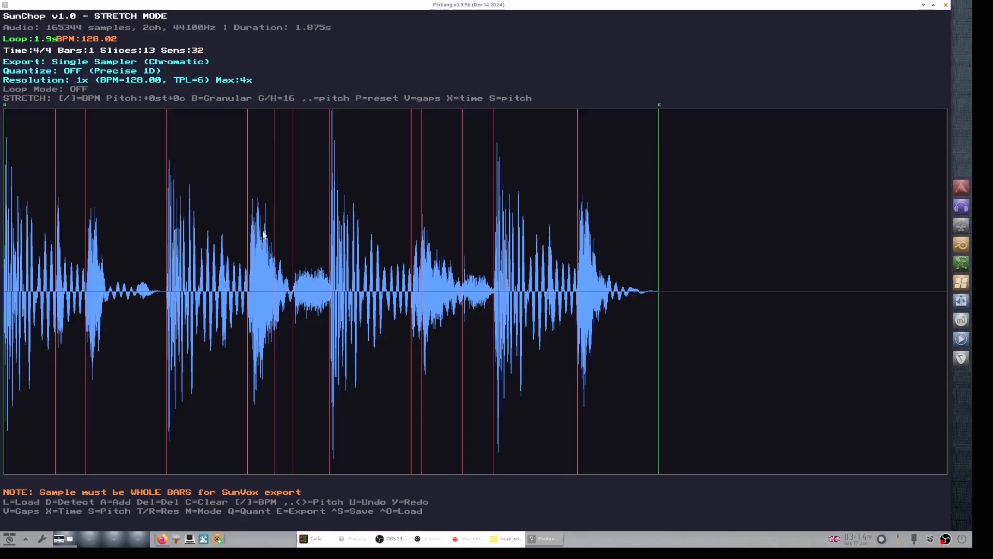
click(302, 229)
click(301, 229)
click(533, 277)
click(533, 277)
click(533, 277)
click(533, 277)
click(544, 290)
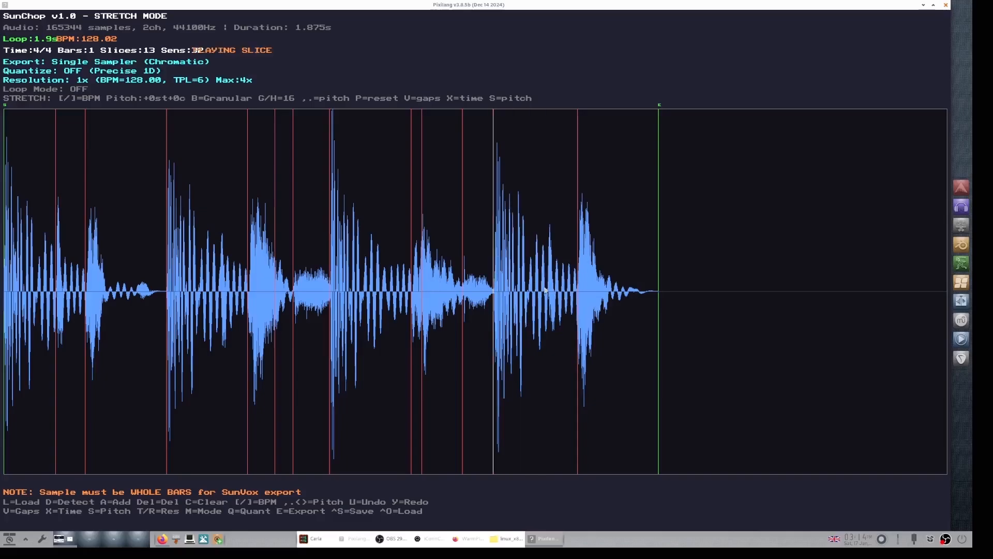
Step: Zoom in on the later hits and nudge the slice marker at the loud hit's onset slightly right
scroll(545, 289, down, 5)
scroll(545, 289, up, 9)
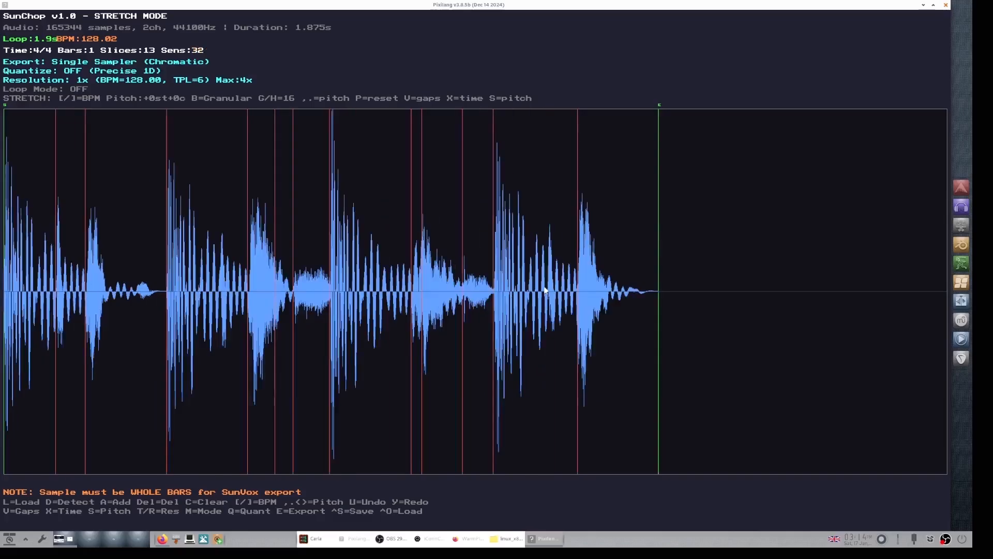
scroll(545, 290, down, 5)
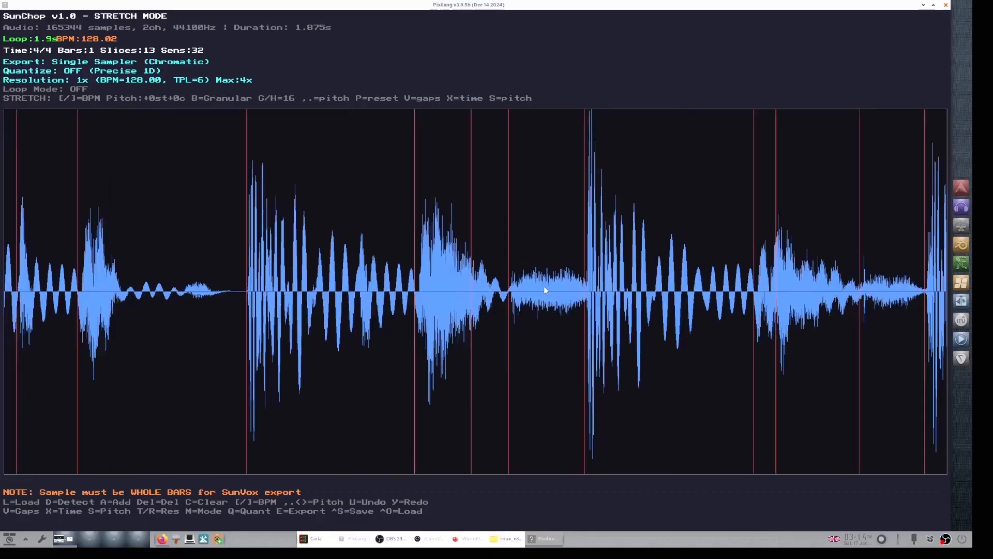
scroll(545, 290, up, 5)
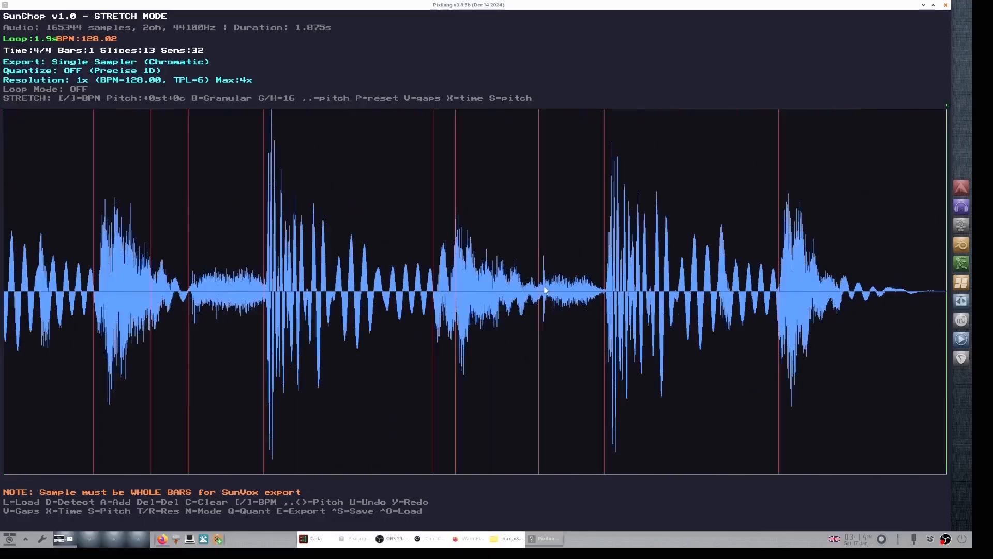
scroll(545, 290, up, 3)
key(Right)
key(Right)
key(Right)
key(Right)
key(Right)
key(Right)
key(Right)
key(Right)
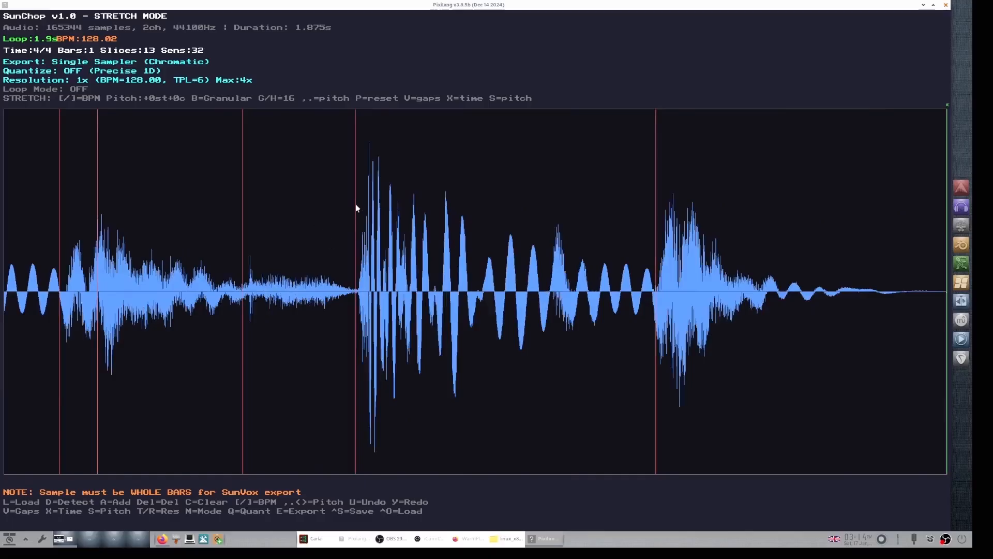
drag(355, 203, 358, 197)
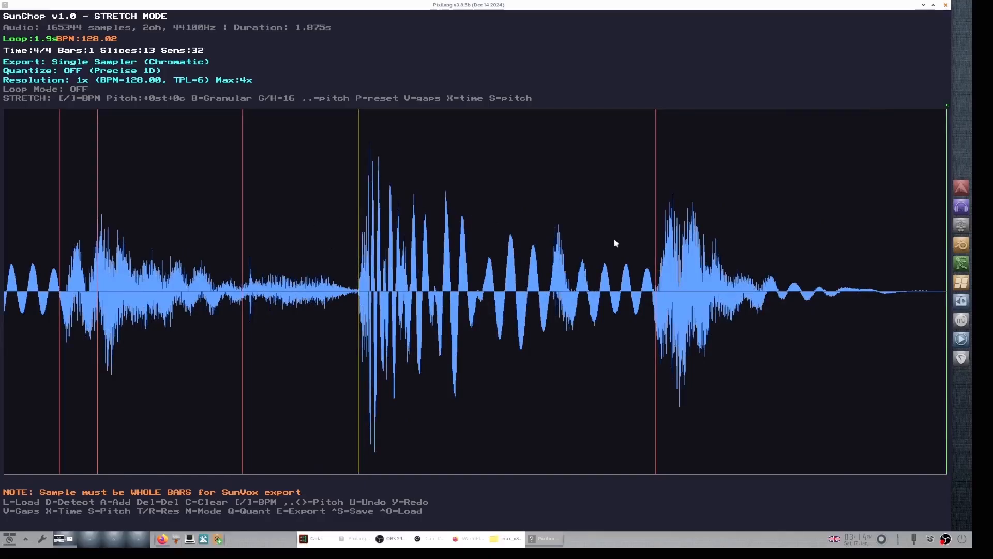
Step: Nudge the following slice marker slightly left and audition the surrounding slices
drag(656, 265, 654, 259)
click(509, 252)
click(510, 252)
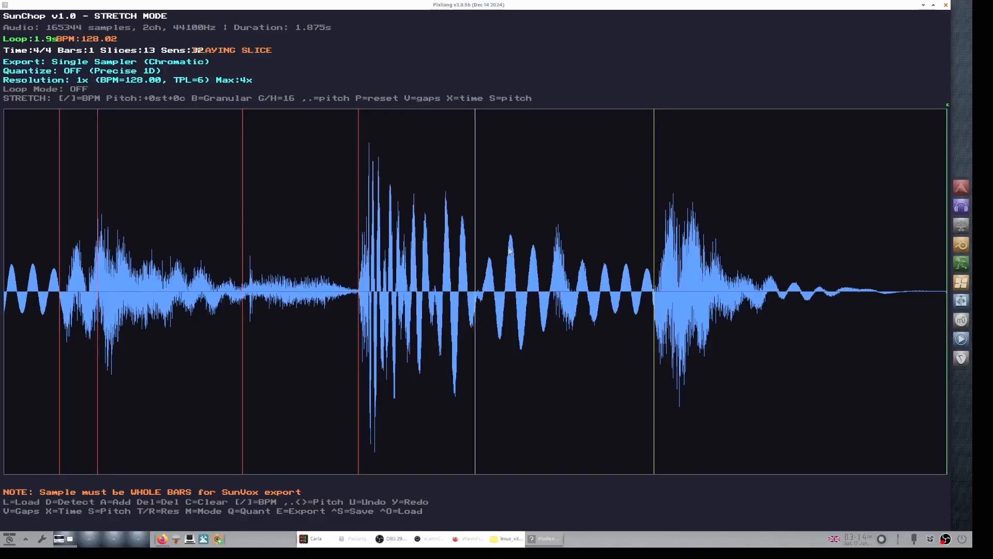
drag(653, 201, 653, 200)
click(573, 205)
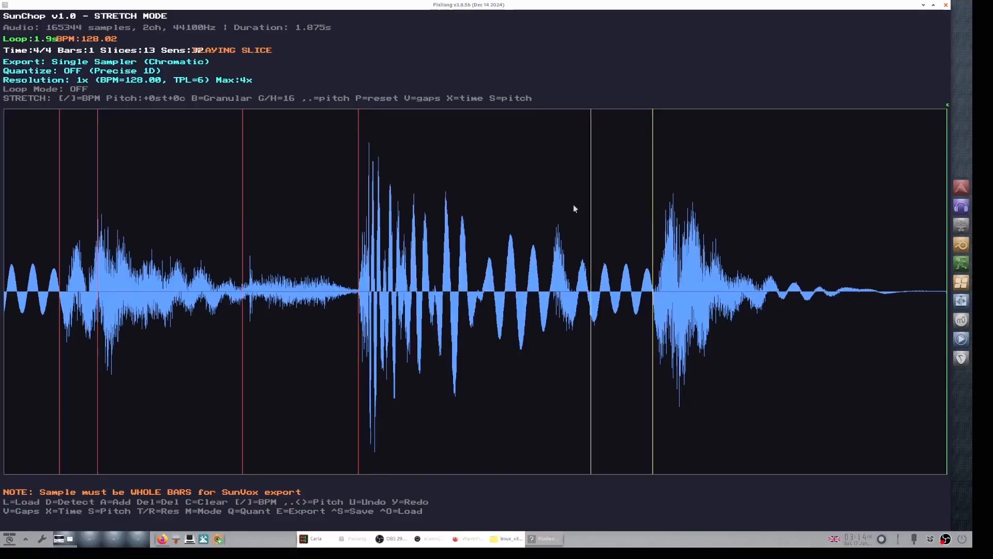
Step: Zoom further in and align the slice marker precisely with the start of the hit
scroll(573, 205, up, 4)
key(Right)
key(Right)
key(Right)
key(Right)
key(Right)
key(Right)
key(Right)
key(Right)
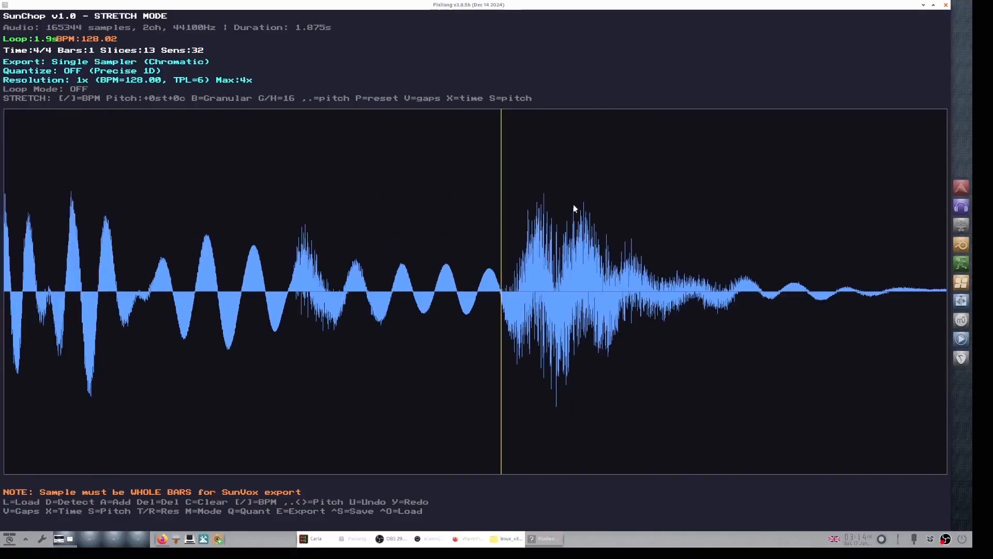
scroll(573, 205, up, 4)
key(Right)
key(Right)
key(Right)
key(Right)
key(Right)
key(Right)
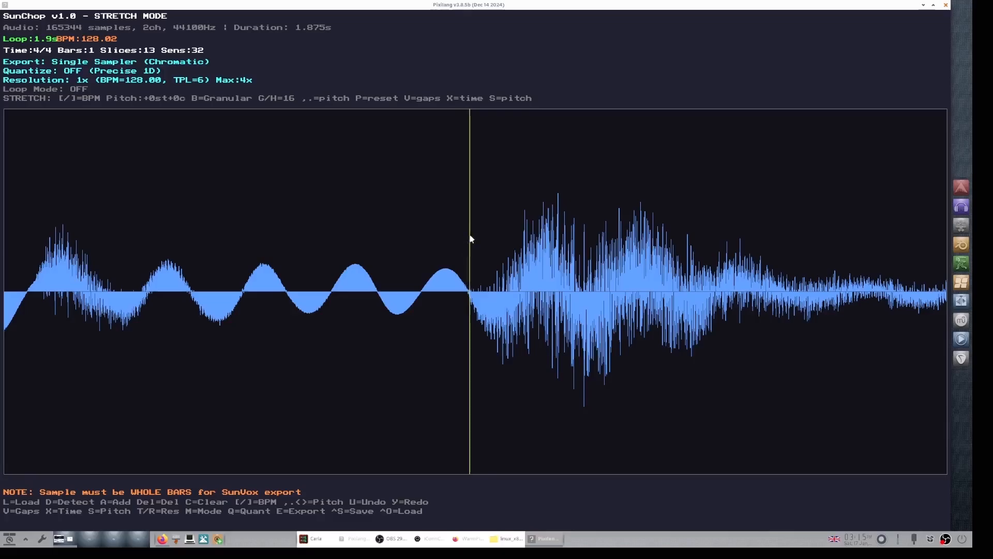
drag(470, 238, 469, 237)
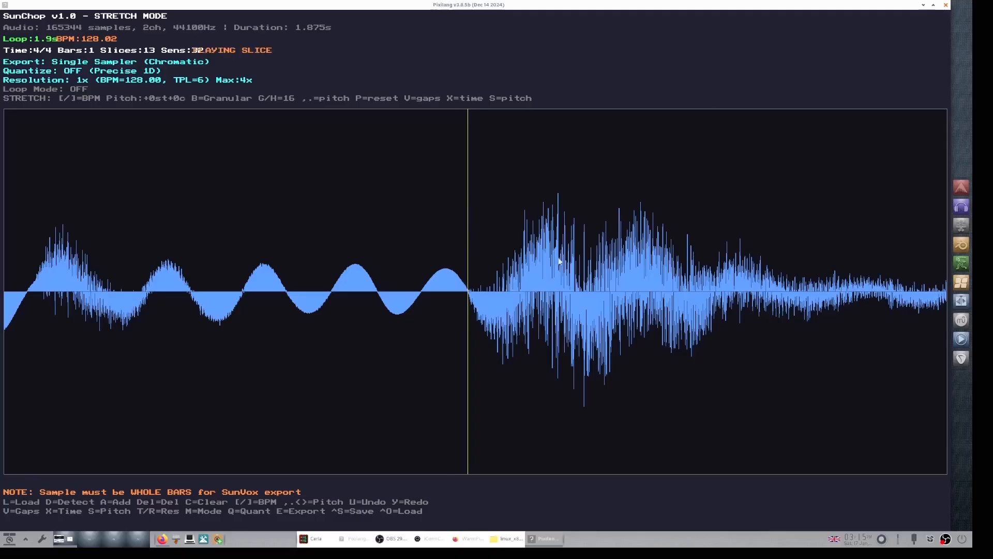
Step: Export the sliced loop as the SunVox instrument sliced_loop.sunvox
key(Down)
key(Down)
key(Down)
key(Down)
key(Down)
key(Down)
key(Down)
key(Down)
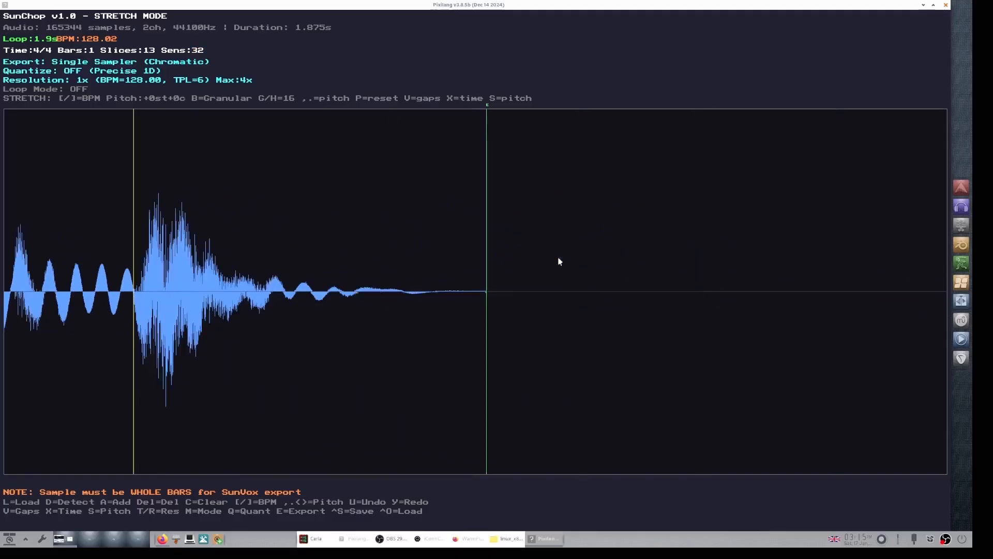
key(Left)
key(Left)
key(Left)
key(Left)
key(Left)
key(Left)
key(Left)
key(Left)
key(Left)
key(Left)
key(Left)
key(Left)
key(Left)
key(Left)
key(Left)
key(Left)
key(Left)
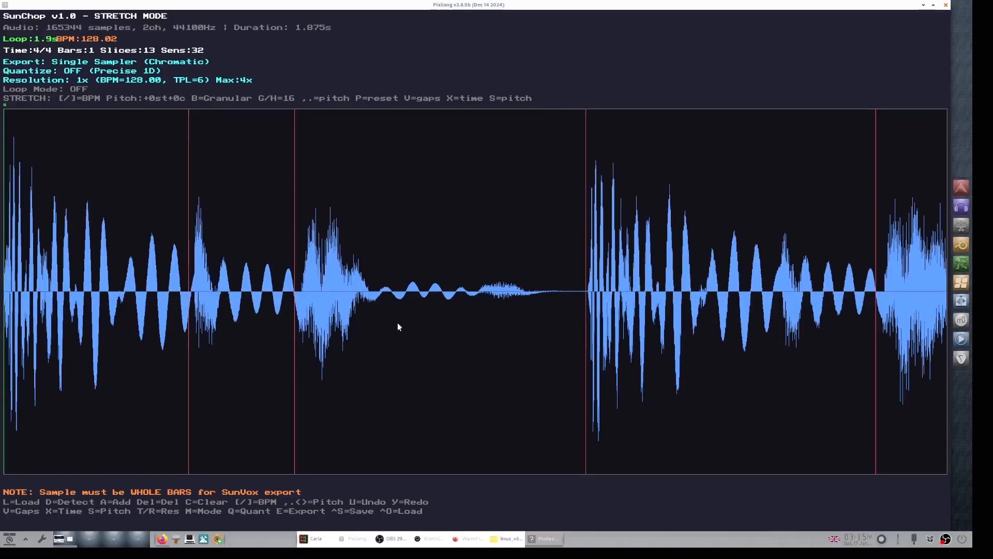
scroll(397, 322, down, 5)
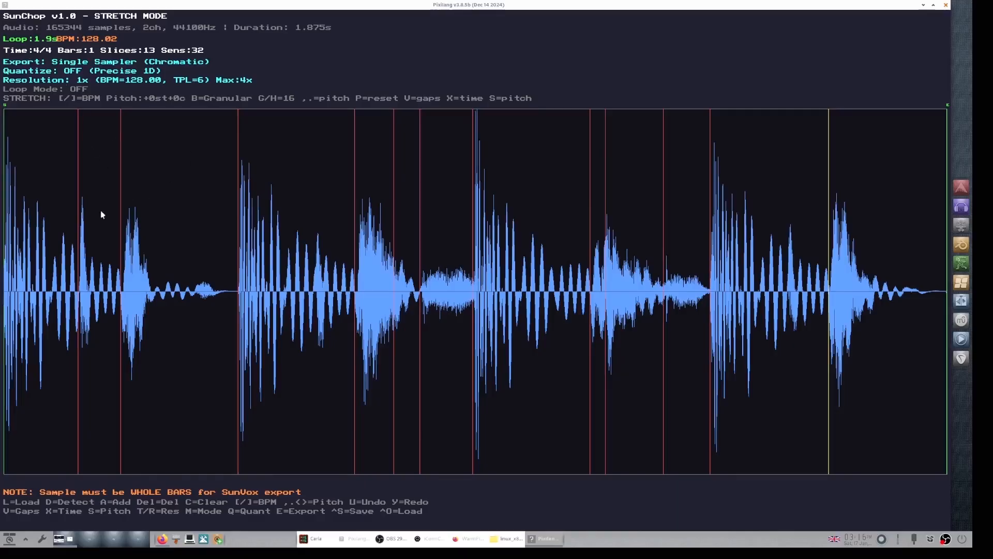
key(e)
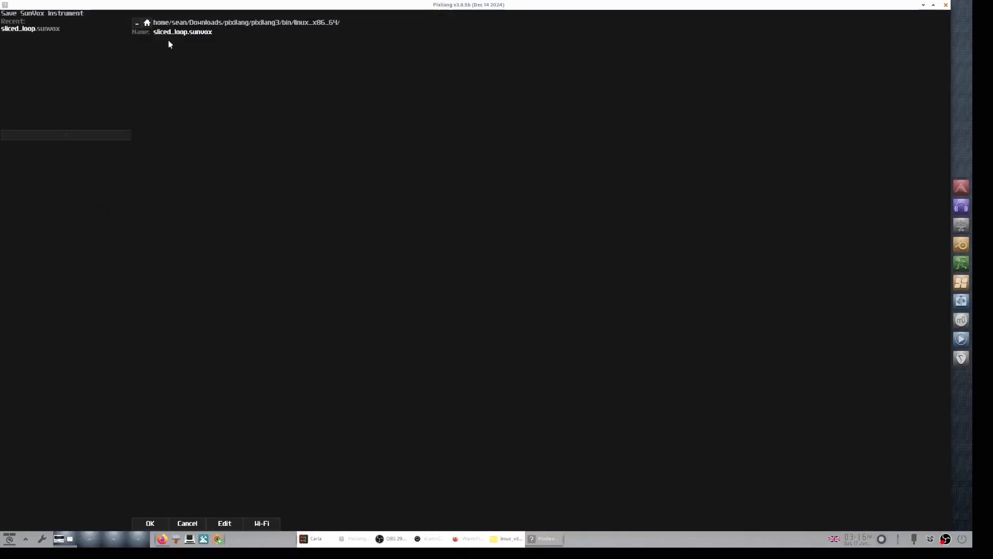
click(150, 524)
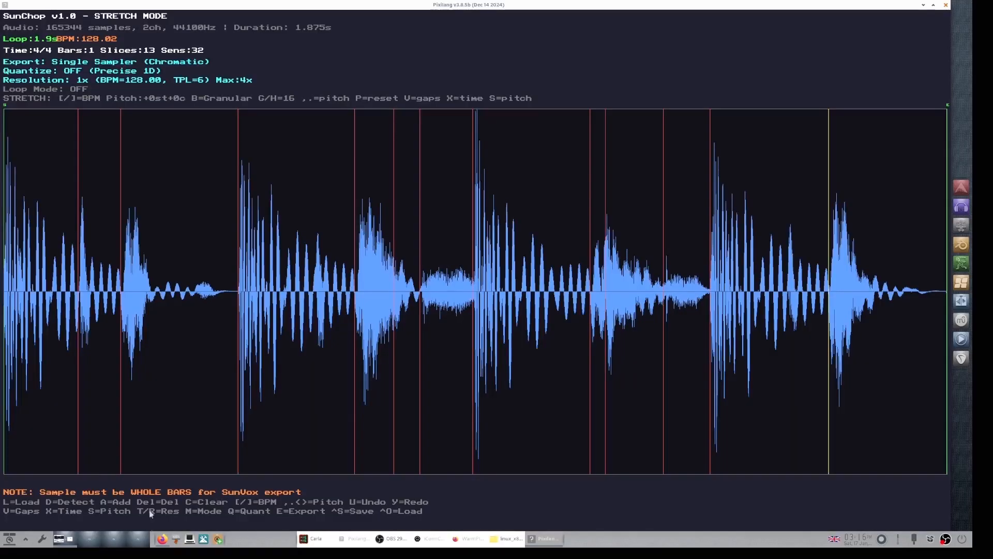
Step: Close the SunChop application window
click(923, 6)
click(923, 5)
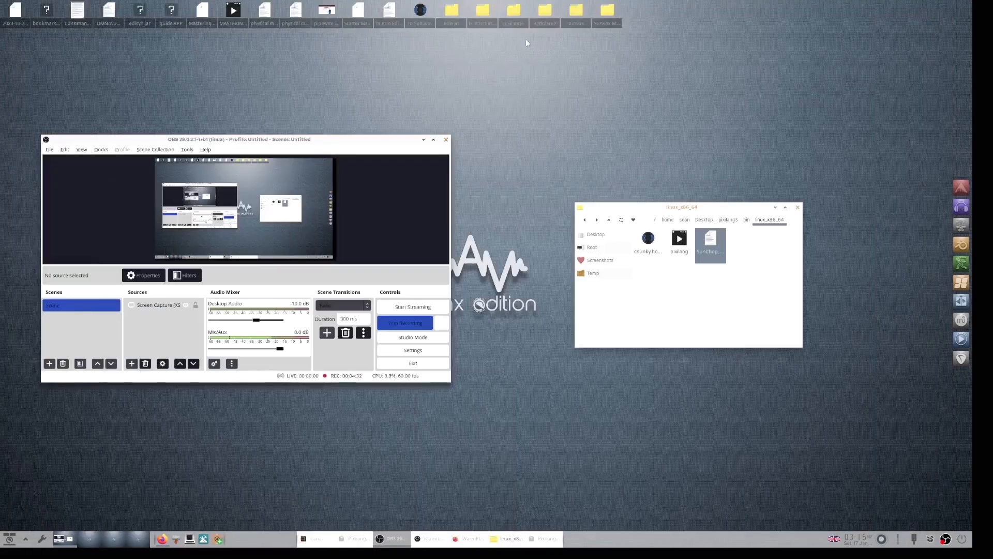
Step: Launch SunVox from the sunvox folder on the Desktop and decline restoring the previous session
double_click(576, 11)
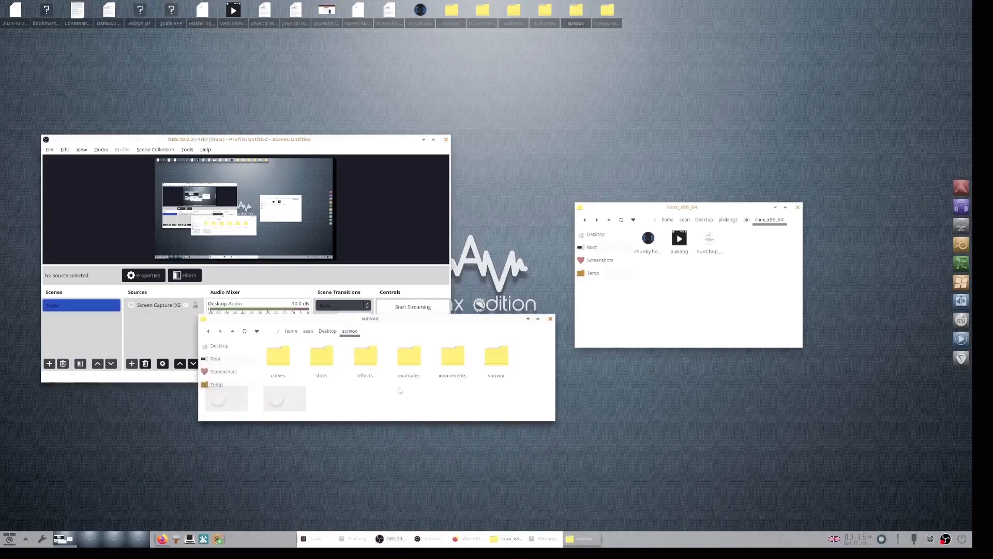
double_click(486, 357)
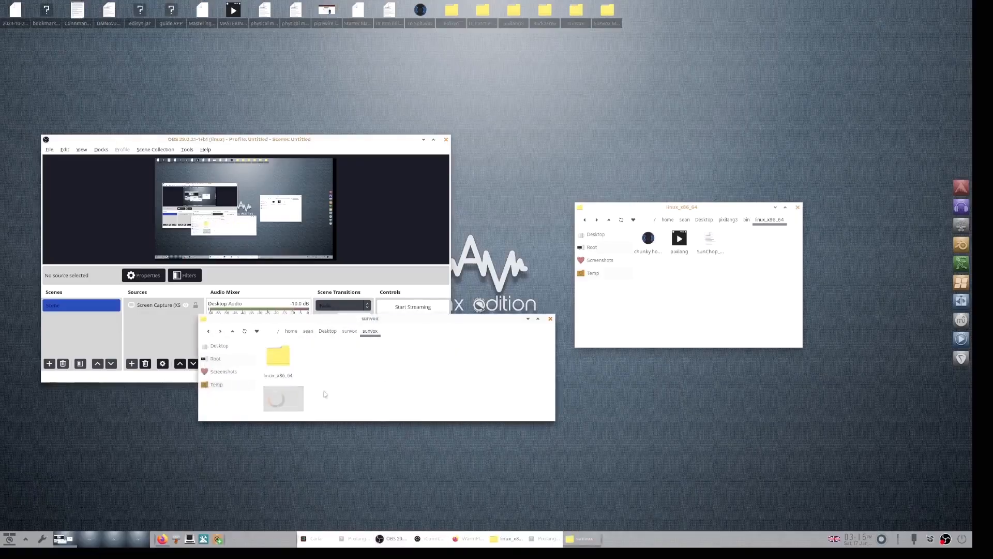
double_click(278, 357)
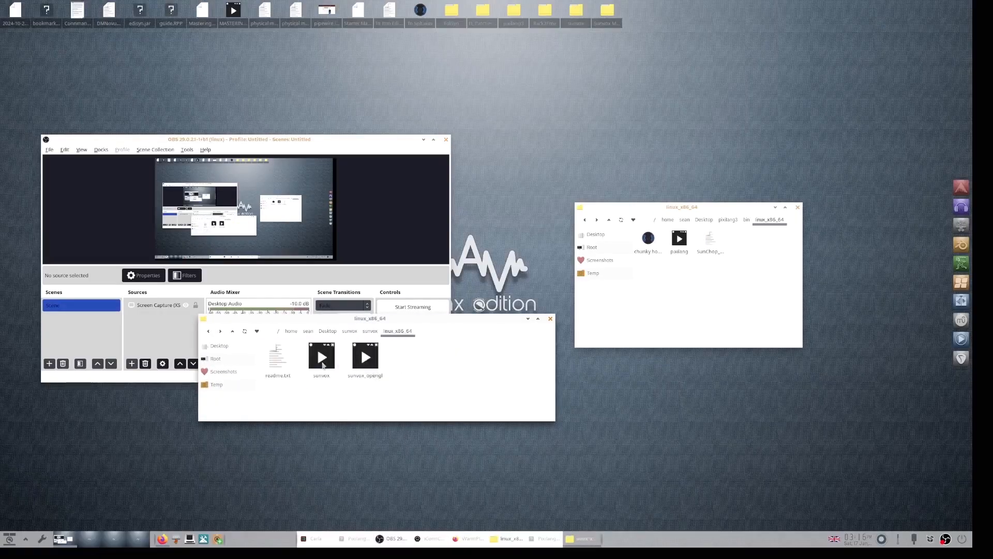
double_click(322, 359)
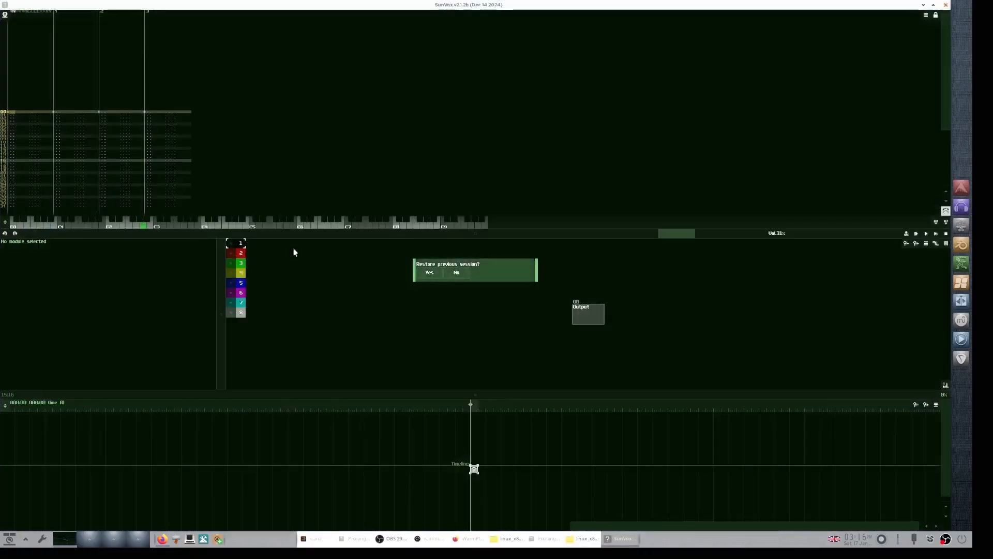
click(457, 273)
Step: Load the project sliced_loop.sunvox
click(5, 15)
click(9, 25)
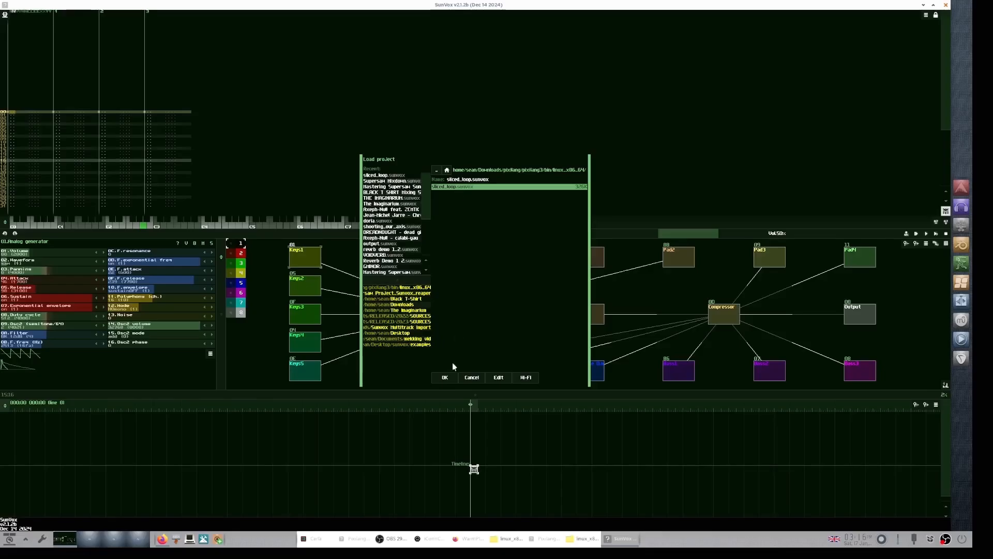
click(447, 377)
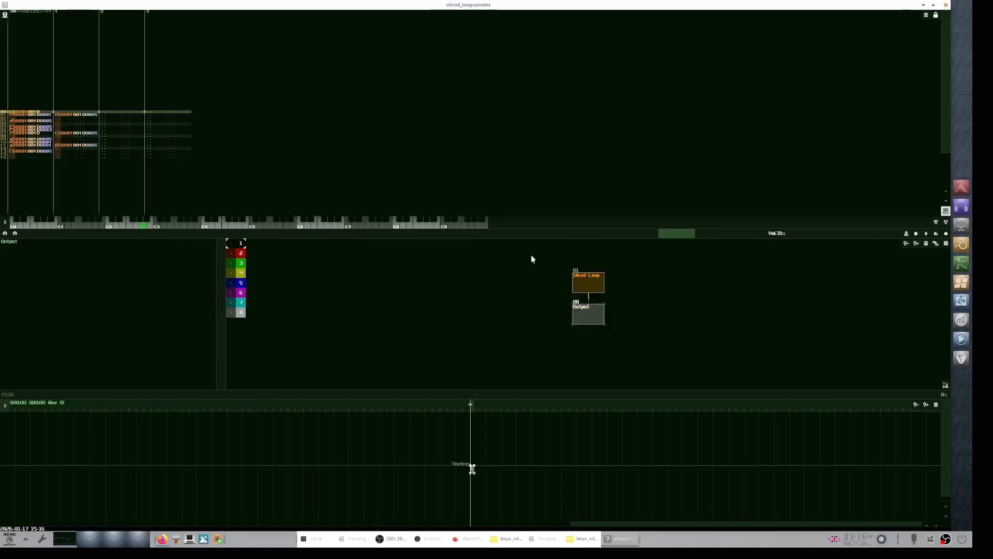
Step: Enlarge the module area, then play and stop the project to hear the sliced loop
drag(502, 237, 536, 151)
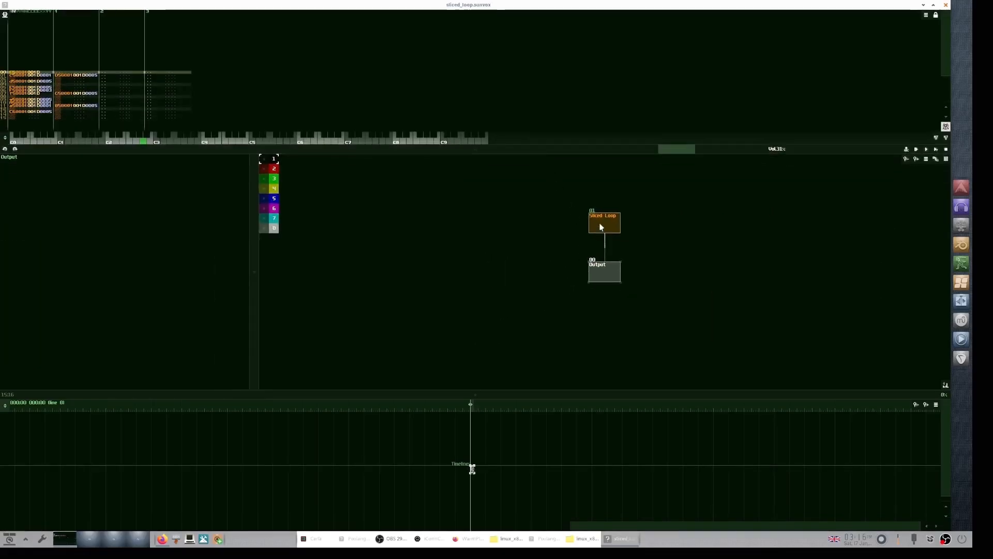
mouse_move(598, 224)
mouse_down()
mouse_move(558, 214)
mouse_move(598, 225)
mouse_up()
drag(602, 276, 598, 270)
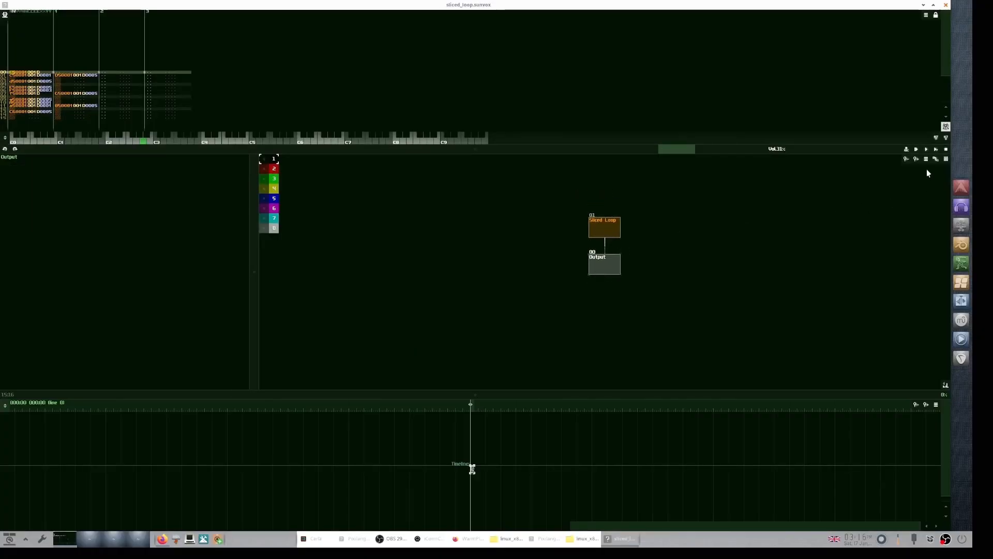
click(936, 150)
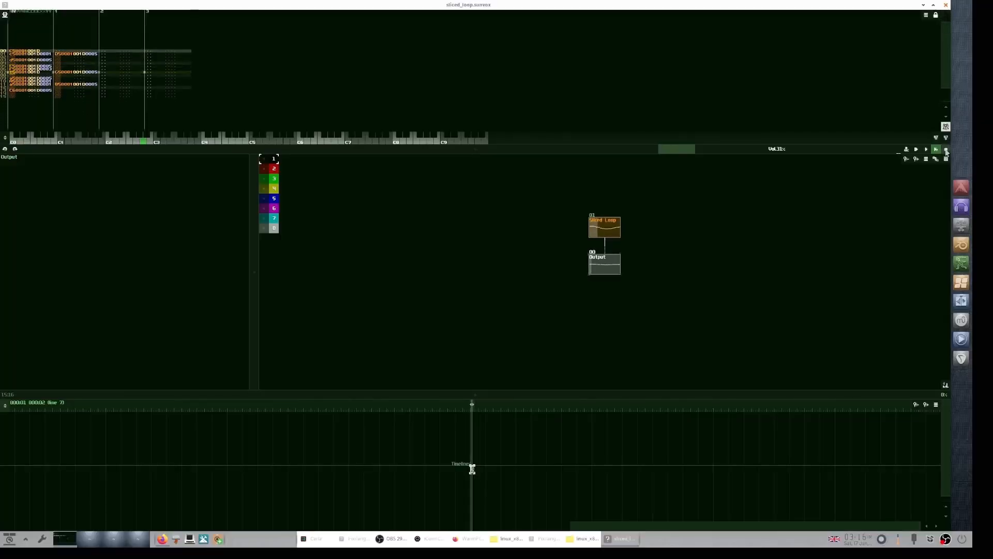
click(947, 150)
Step: Open the editor of the Sliced Loop sampler module
drag(442, 154, 441, 178)
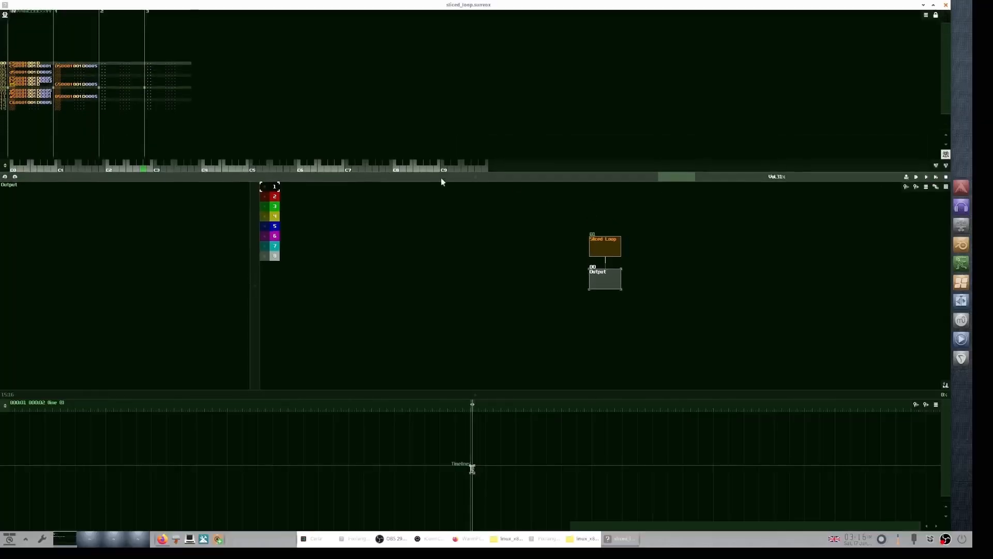
click(604, 253)
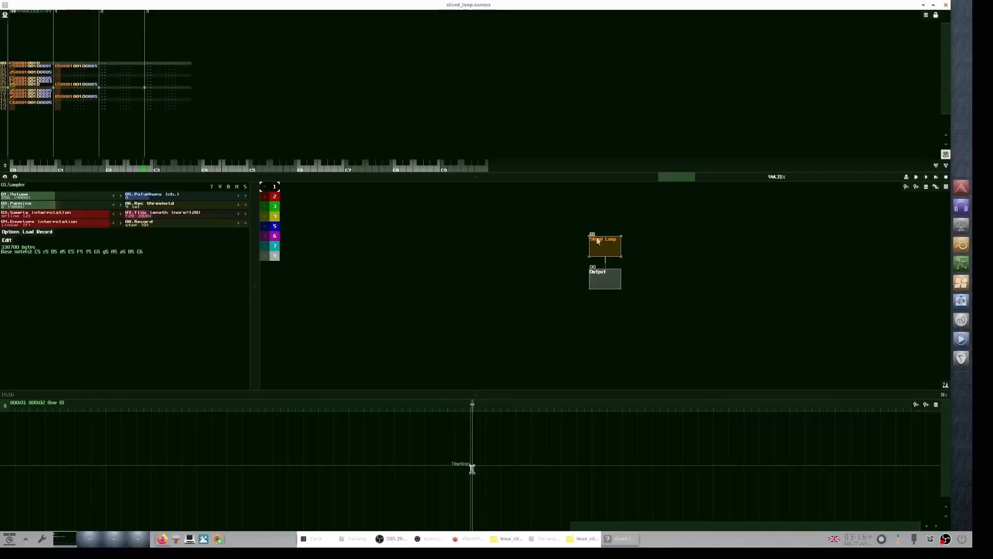
click(6, 241)
click(461, 327)
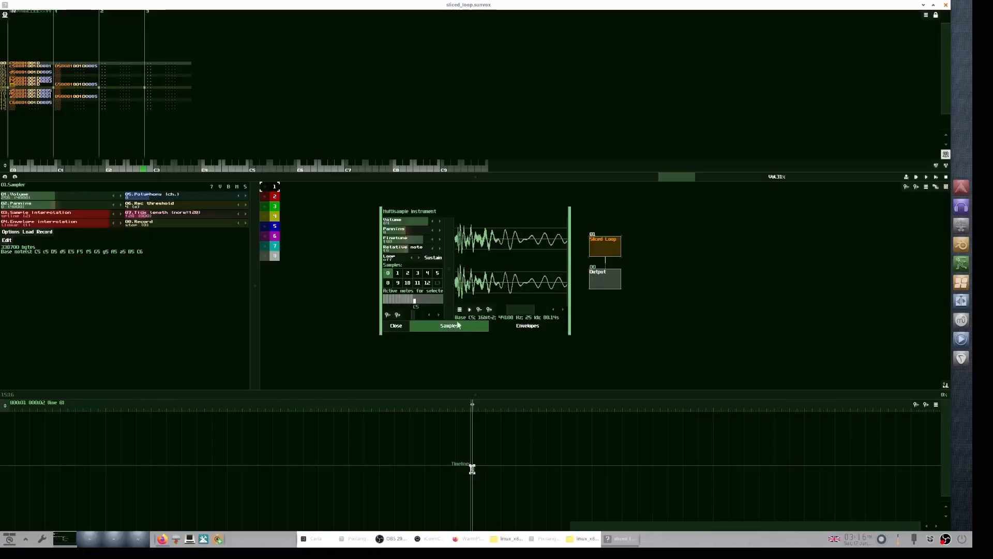
Step: Browse the first few slice samples and widen the multisample instrument's sample panel
click(397, 273)
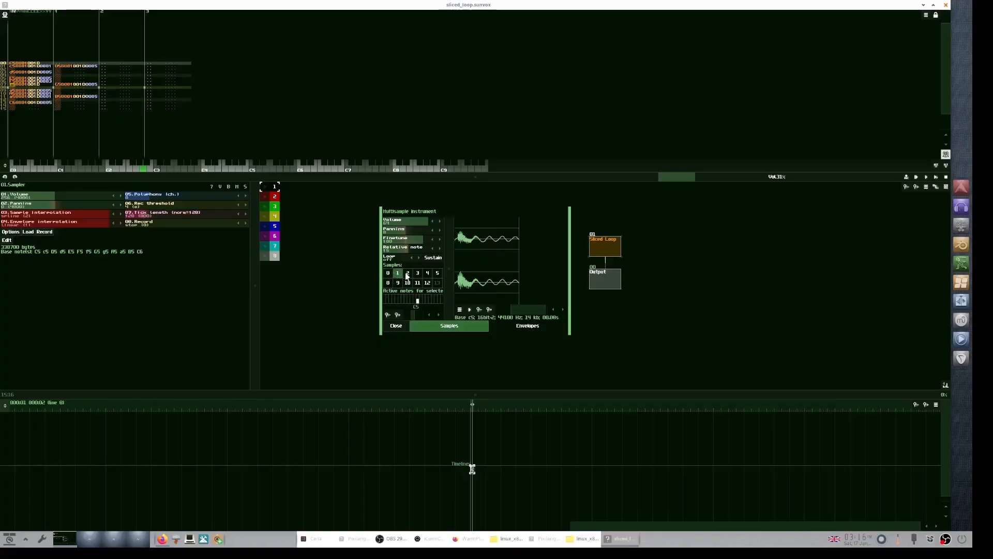
click(417, 274)
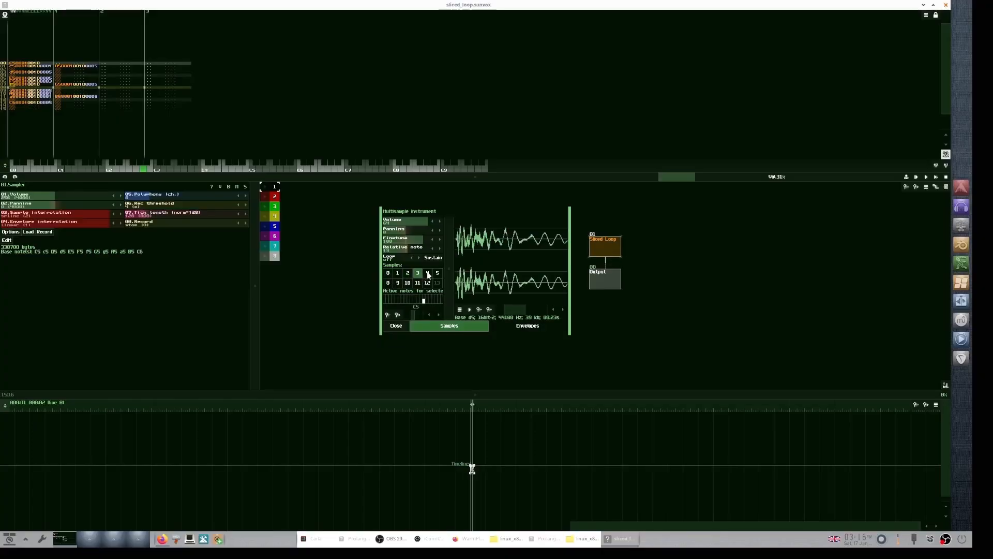
click(428, 275)
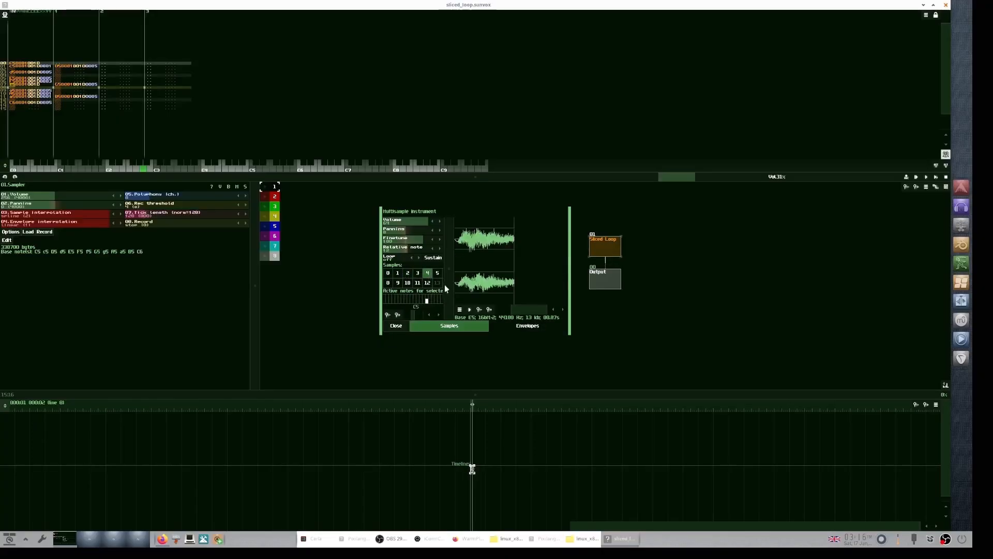
drag(446, 285, 489, 280)
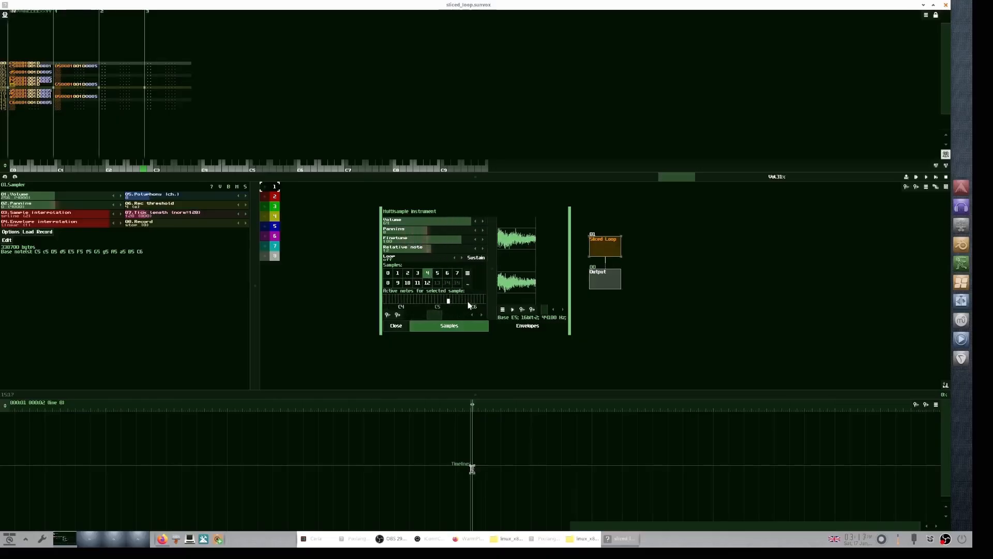
Step: Step through samples 0 to 12 to inspect each slice's waveform
click(388, 274)
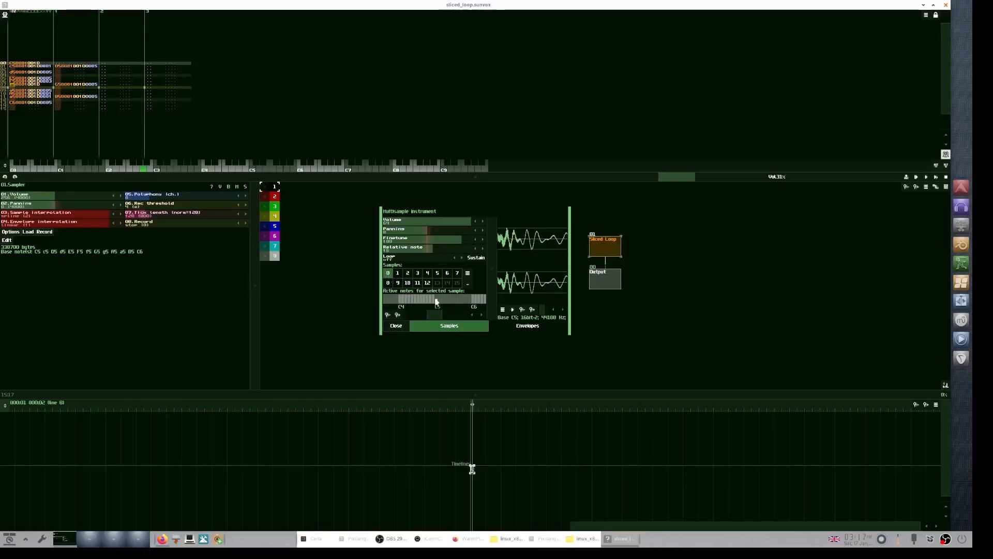
click(398, 273)
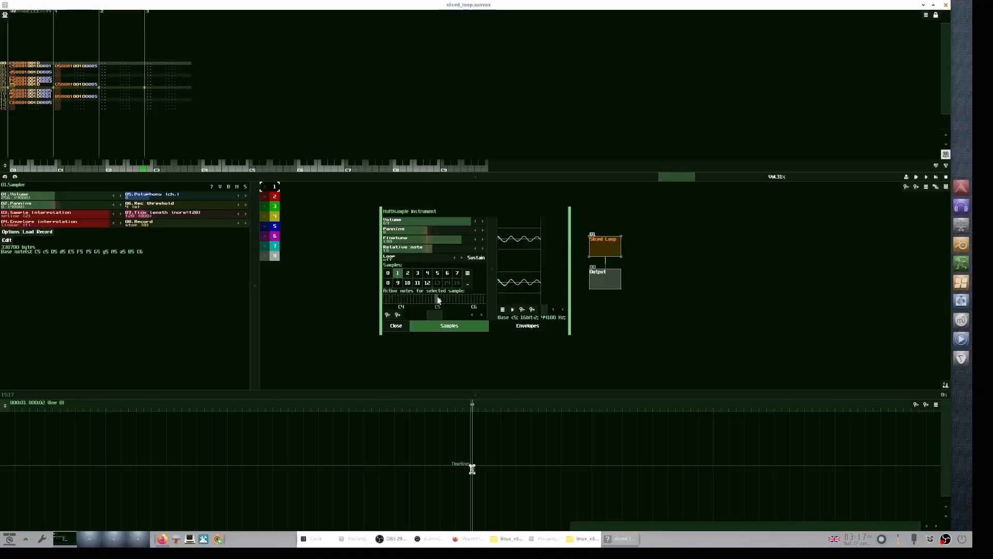
click(388, 273)
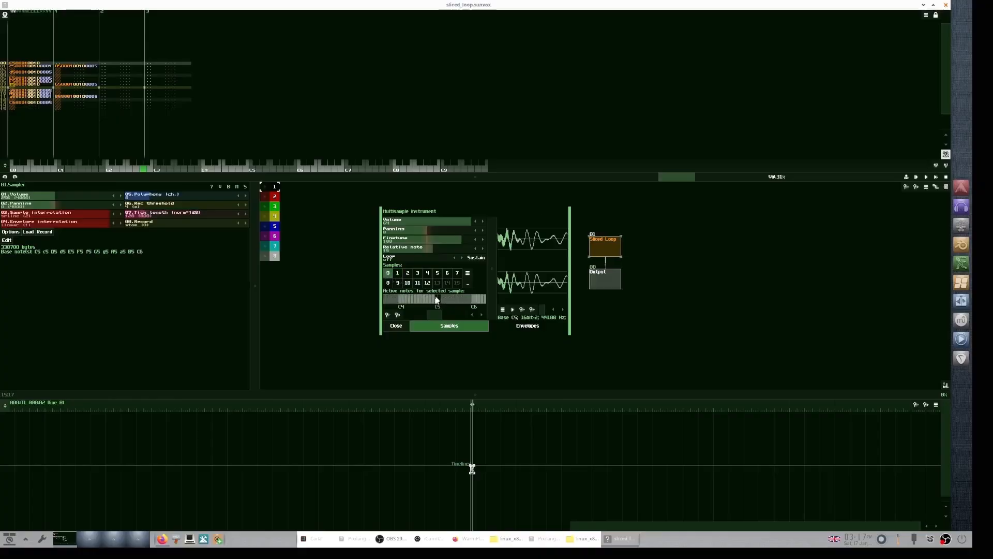
click(408, 273)
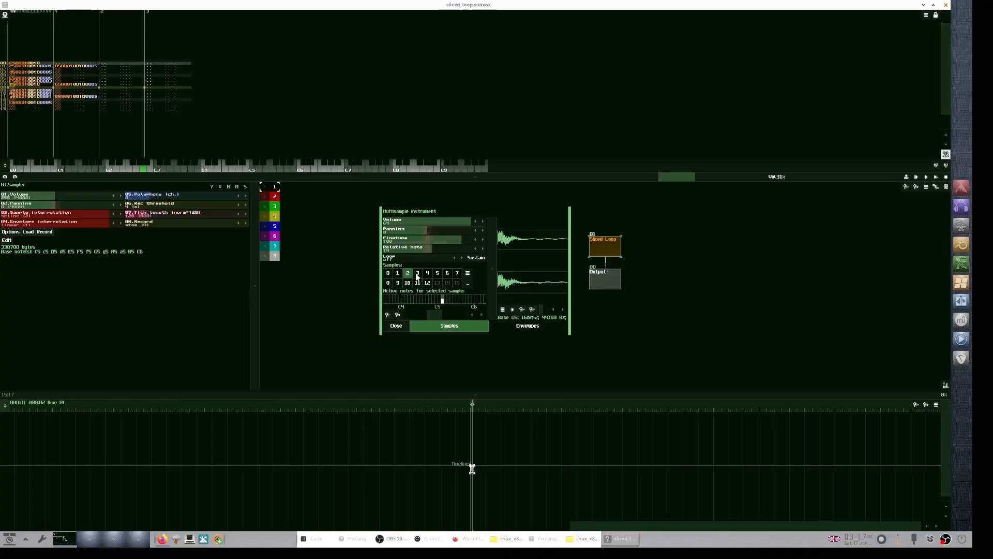
click(418, 275)
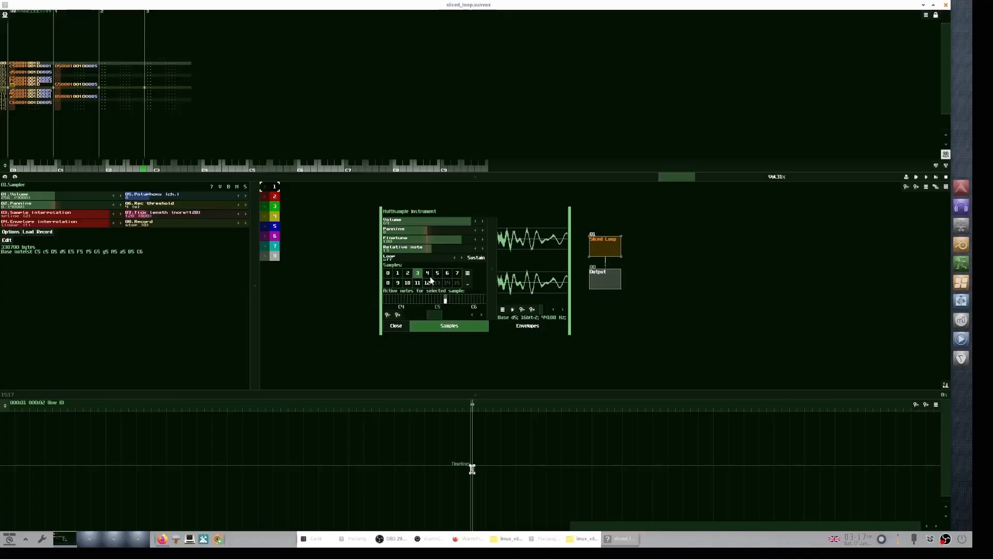
click(428, 275)
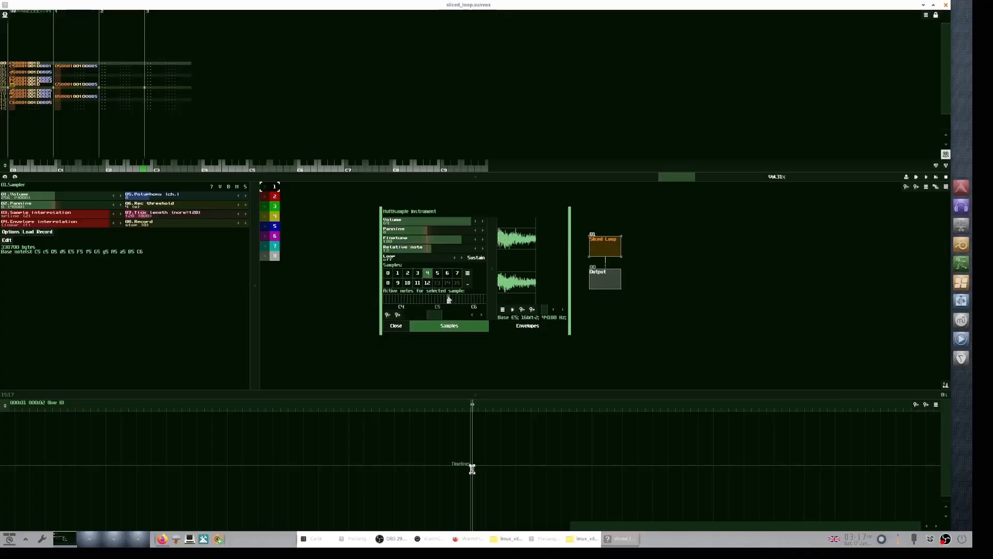
click(438, 275)
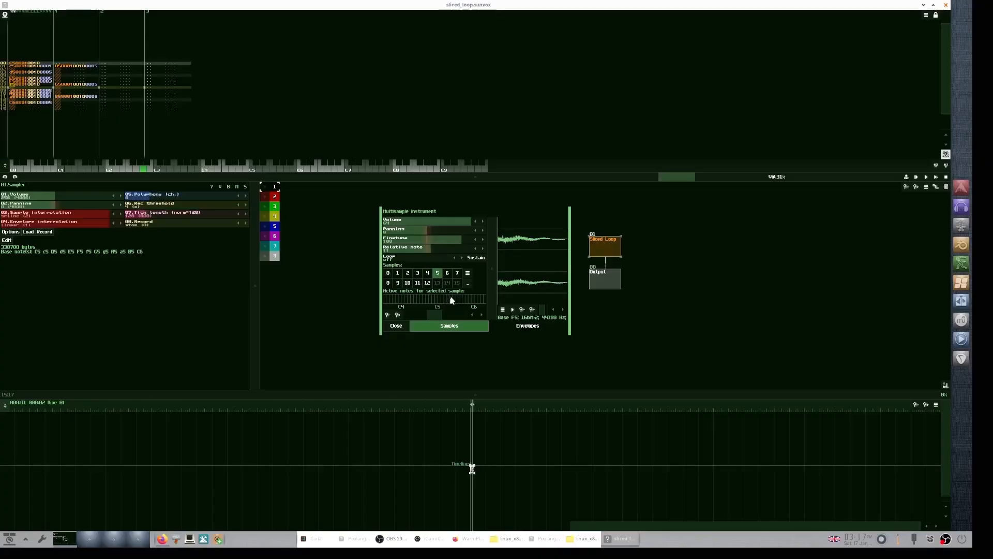
click(447, 275)
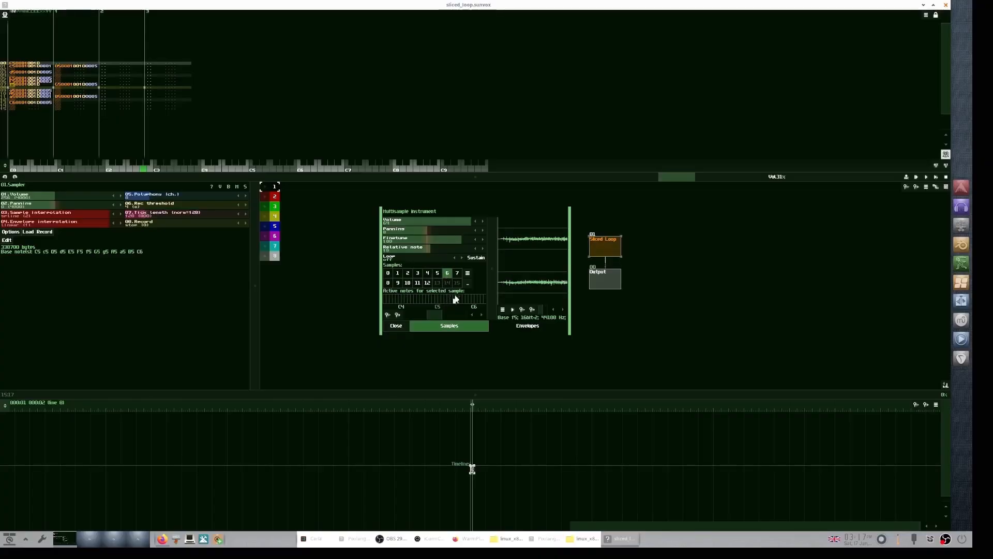
click(457, 274)
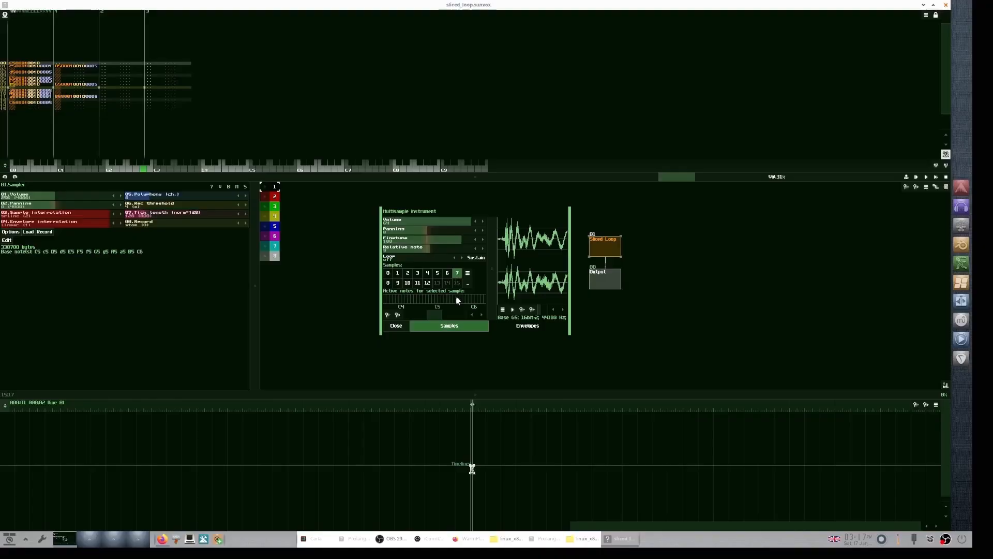
click(388, 283)
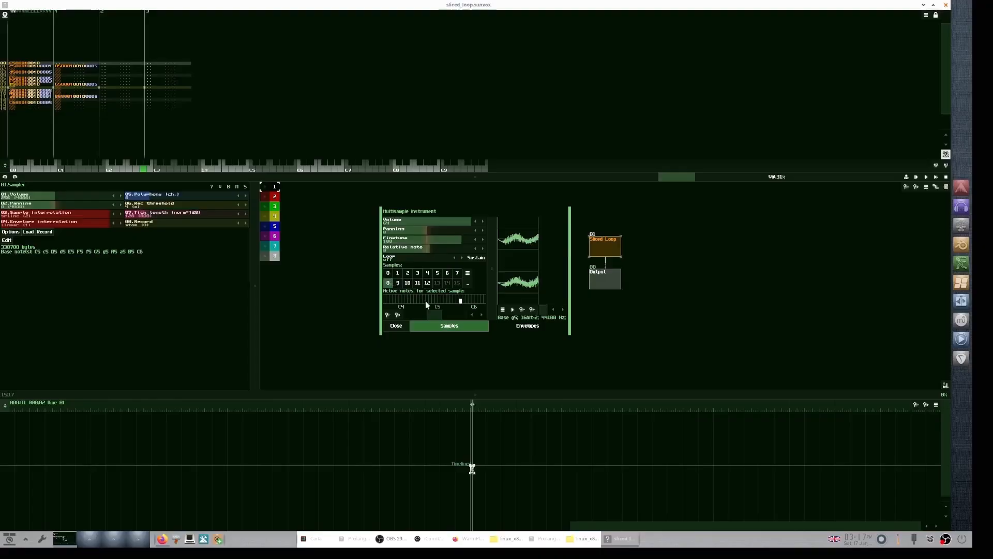
click(398, 284)
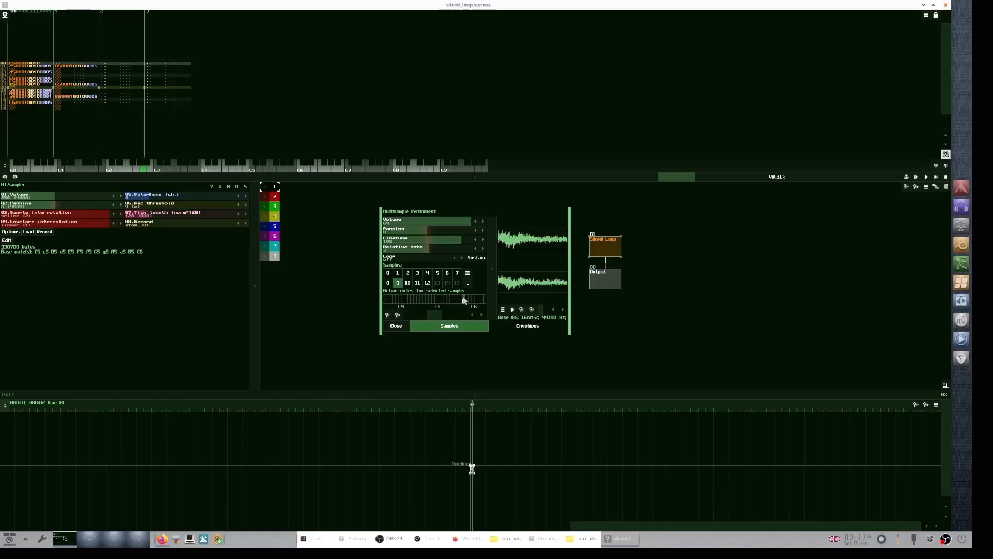
click(407, 284)
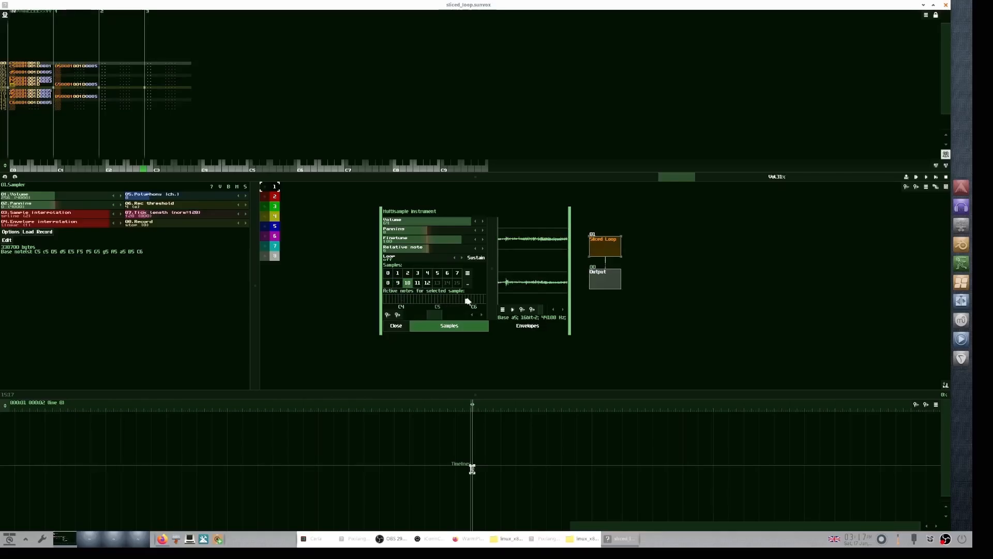
click(418, 284)
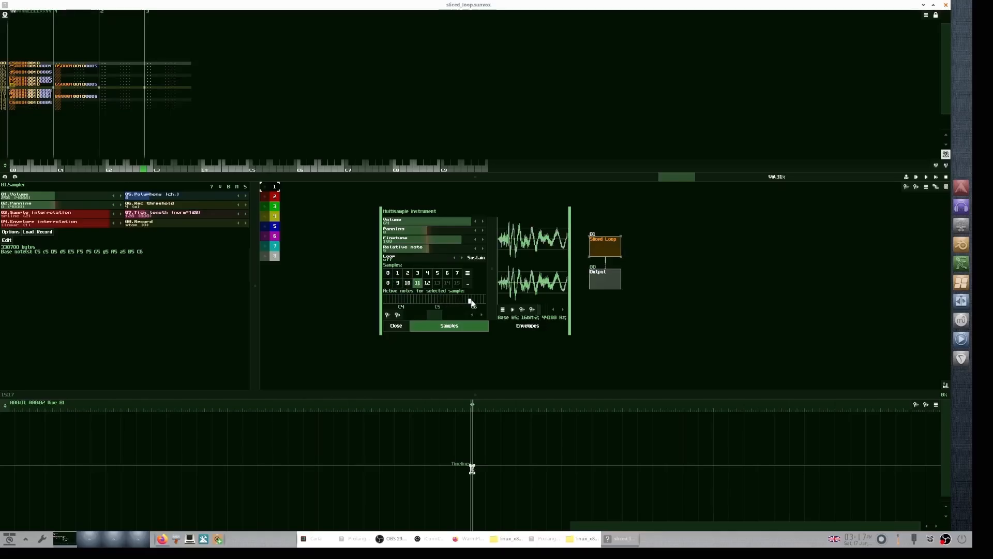
click(428, 283)
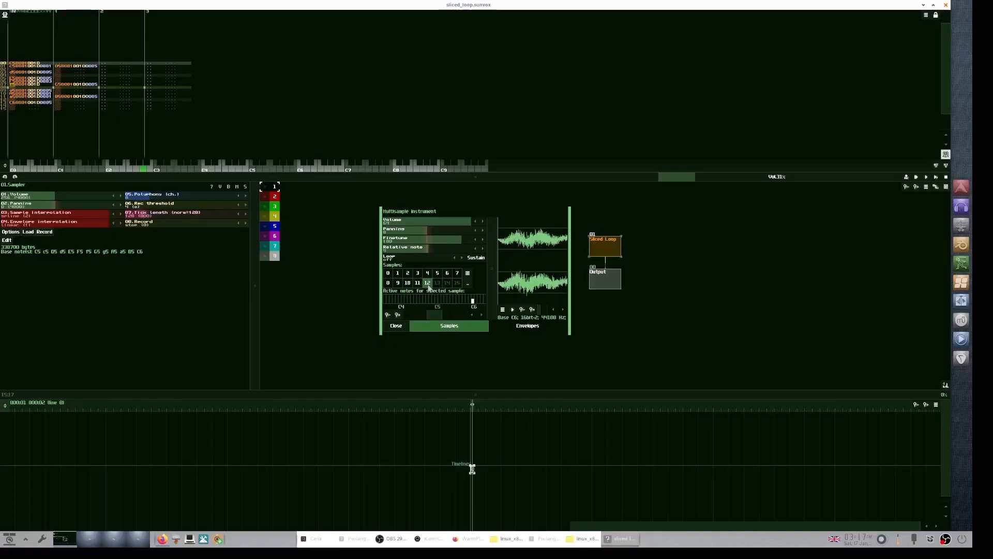
Step: Audition a note on the active-notes keyboard and close the instrument editor
click(473, 299)
click(396, 326)
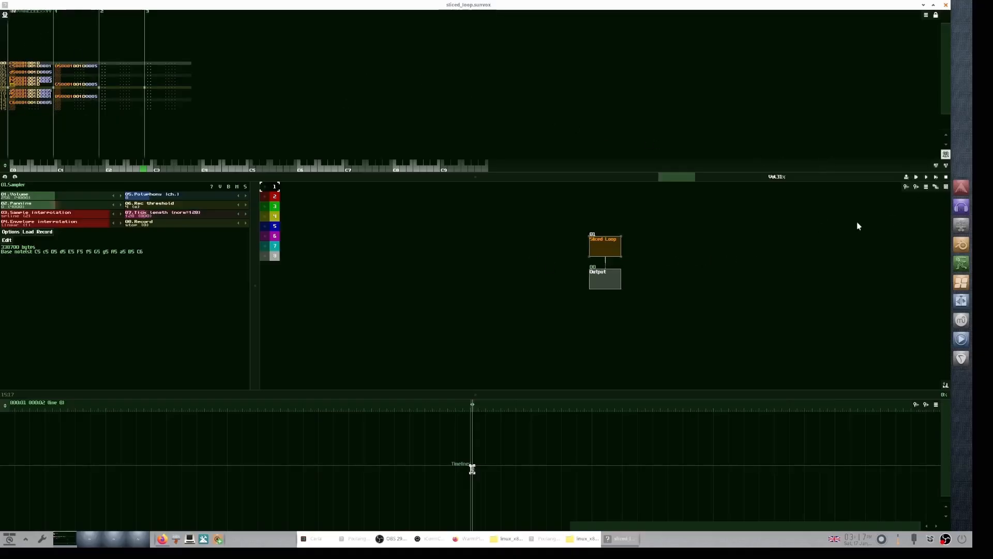
Step: Play the project again and resize the module area to hear the sliced loop
click(936, 178)
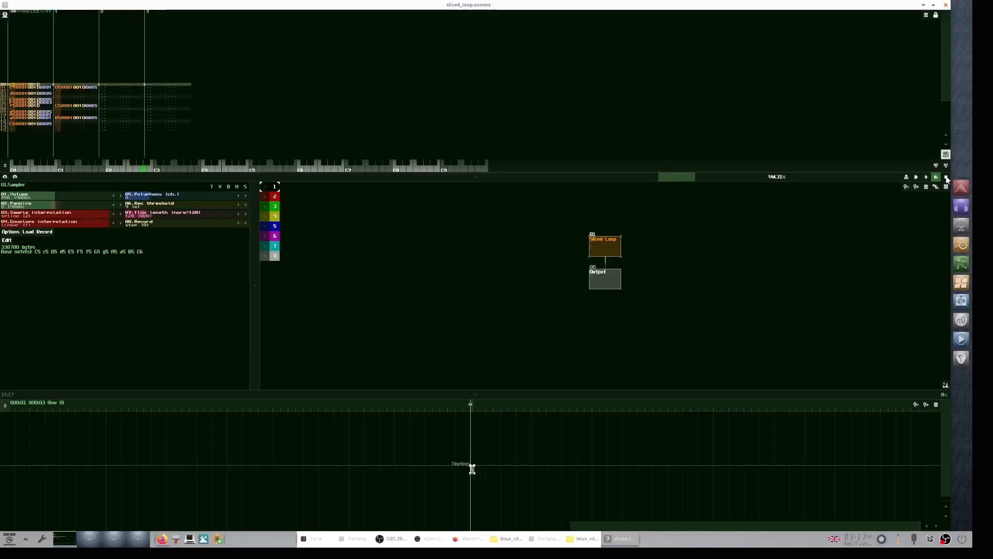
drag(374, 178, 445, 307)
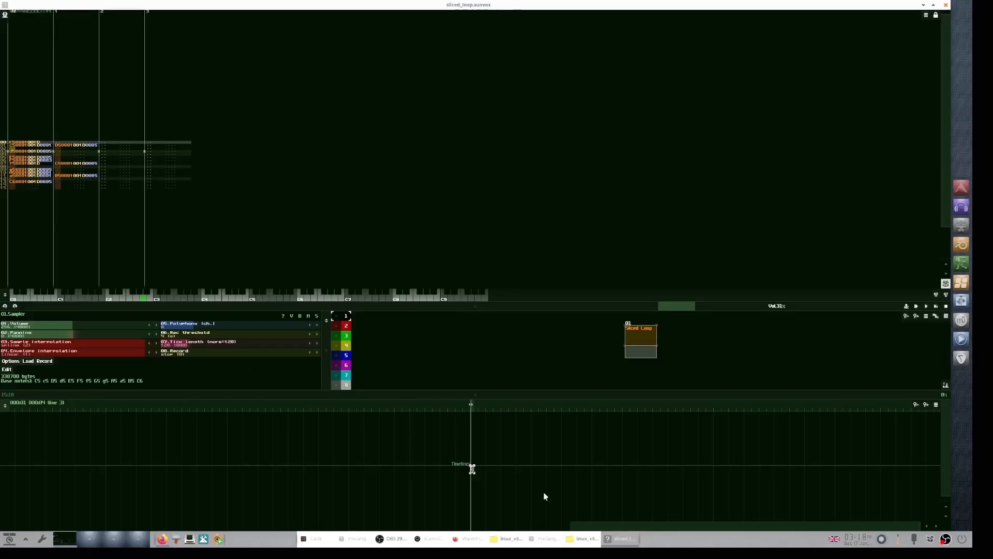
Step: Switch back to SunChop and change the export mode to Multiple Samplers
click(545, 539)
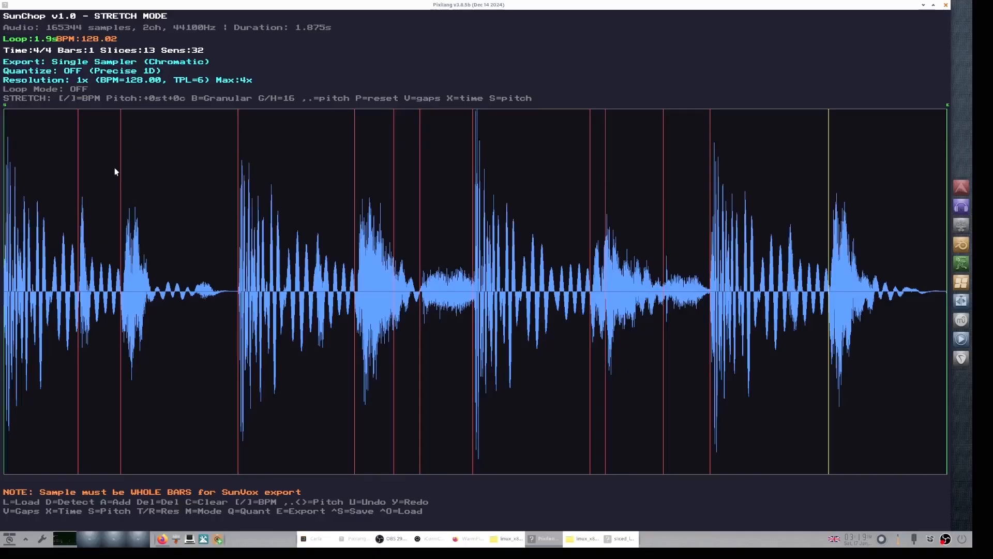
key(m)
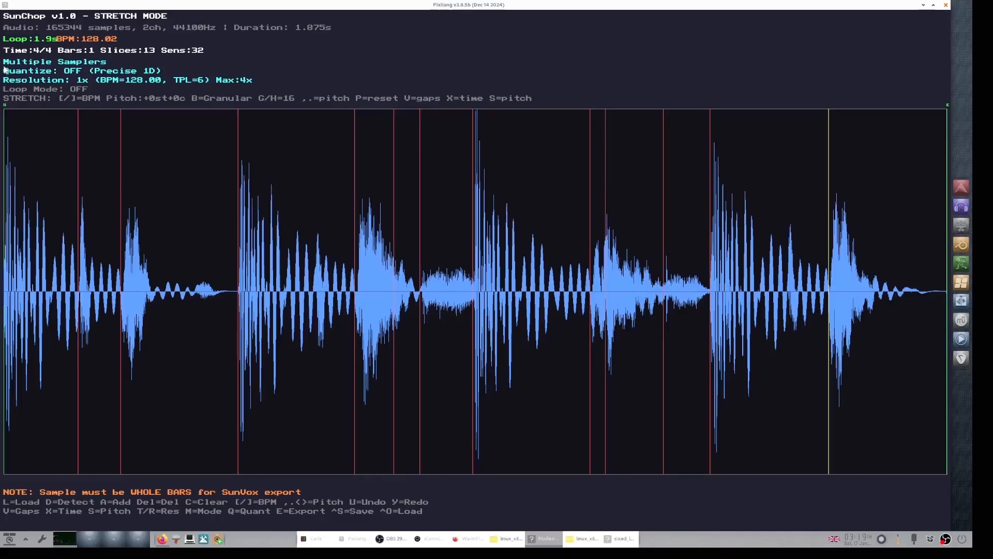
Step: Export the loop as a SunVox project, saving it over sliced_loop.sunvox
key(e)
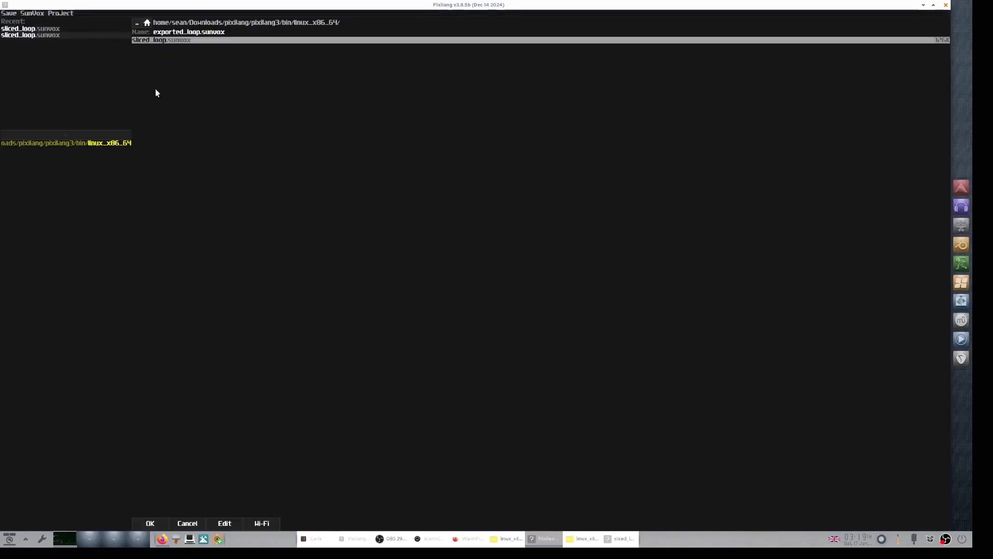
click(164, 42)
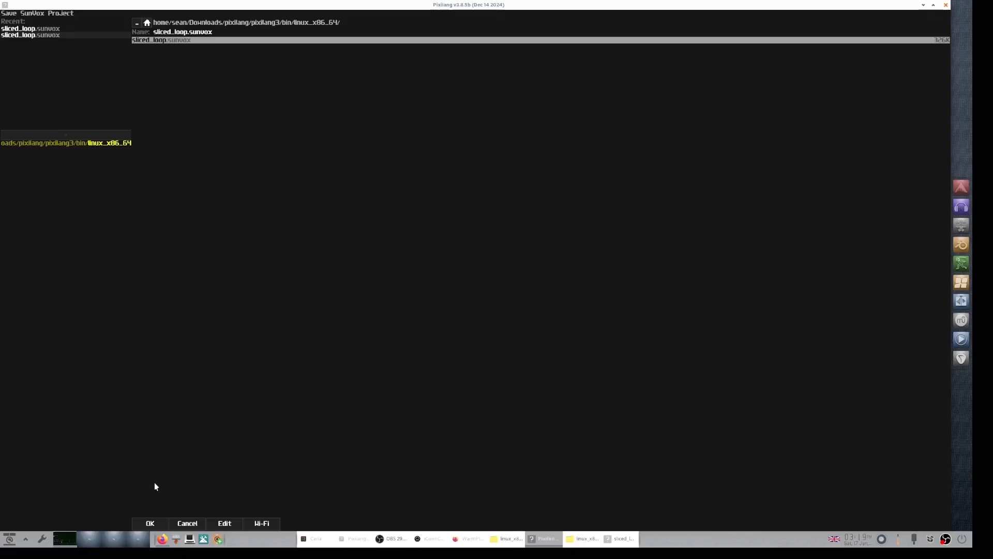
click(155, 523)
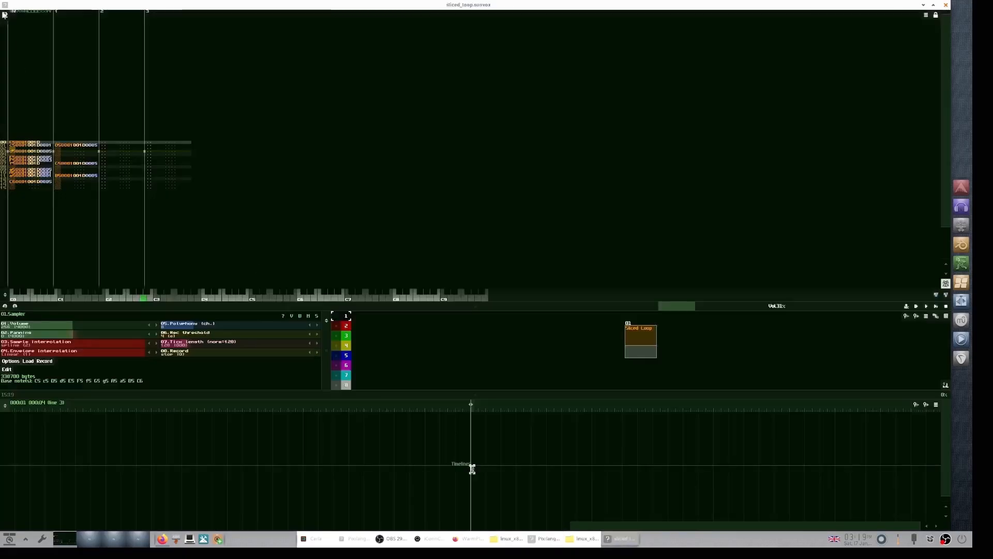
Step: Load the sliced_loop.sunvox project in SunVox
click(5, 16)
click(15, 23)
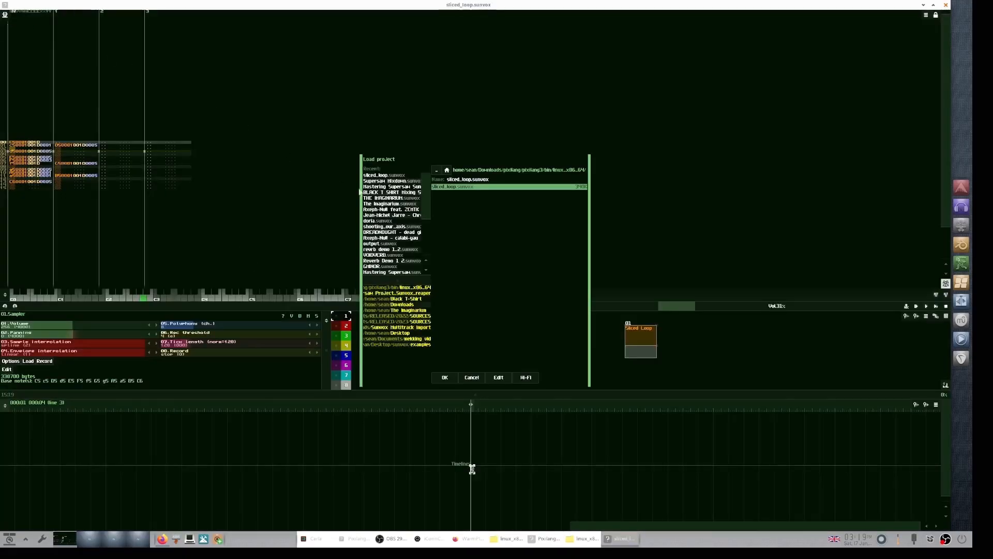
click(446, 378)
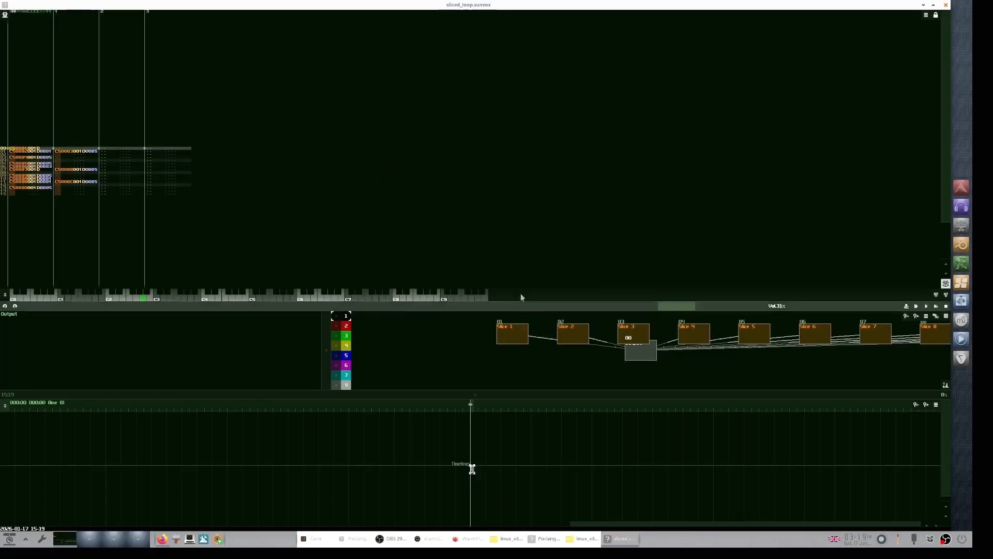
Step: Move the Output module below the slice samplers, then play and stop the project
drag(521, 296, 477, 179)
drag(633, 347, 654, 342)
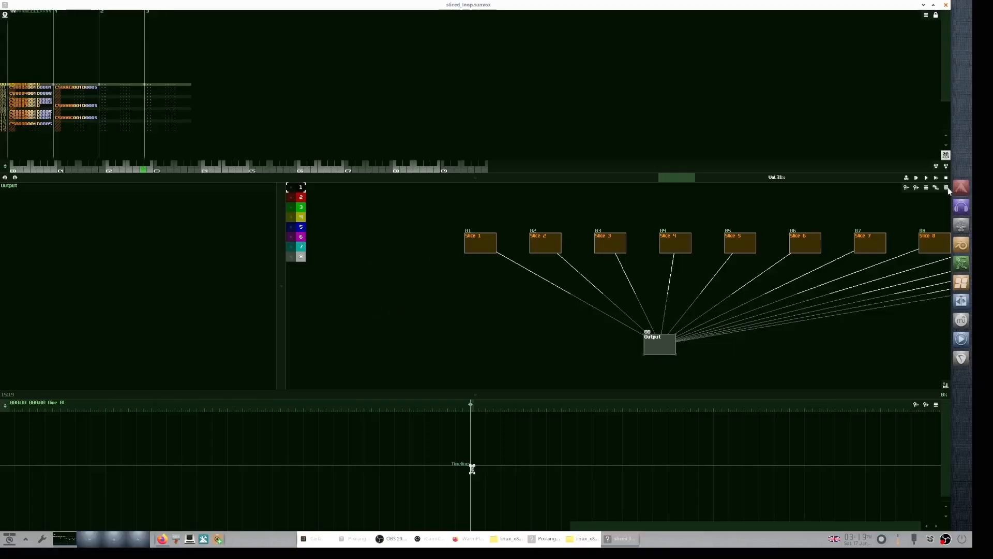
click(936, 179)
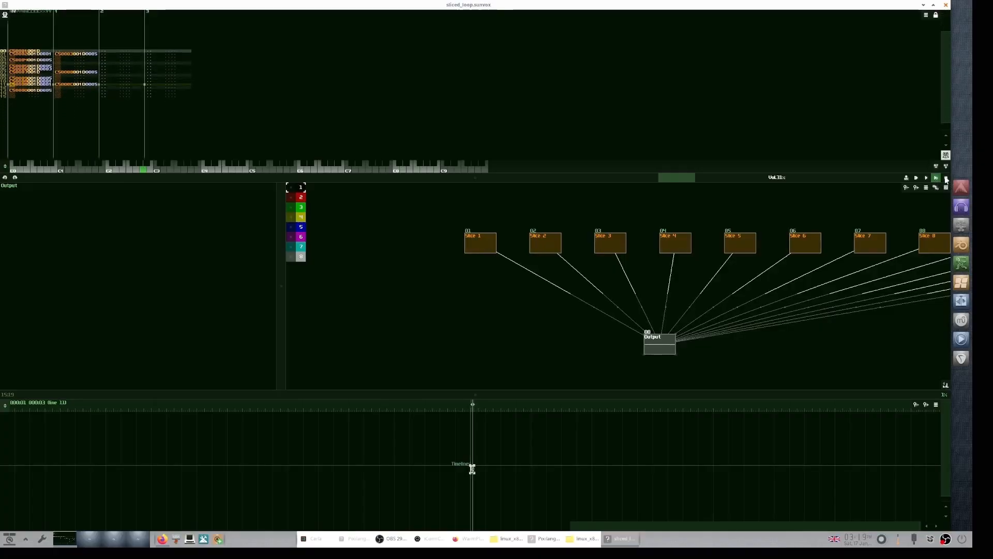
click(946, 178)
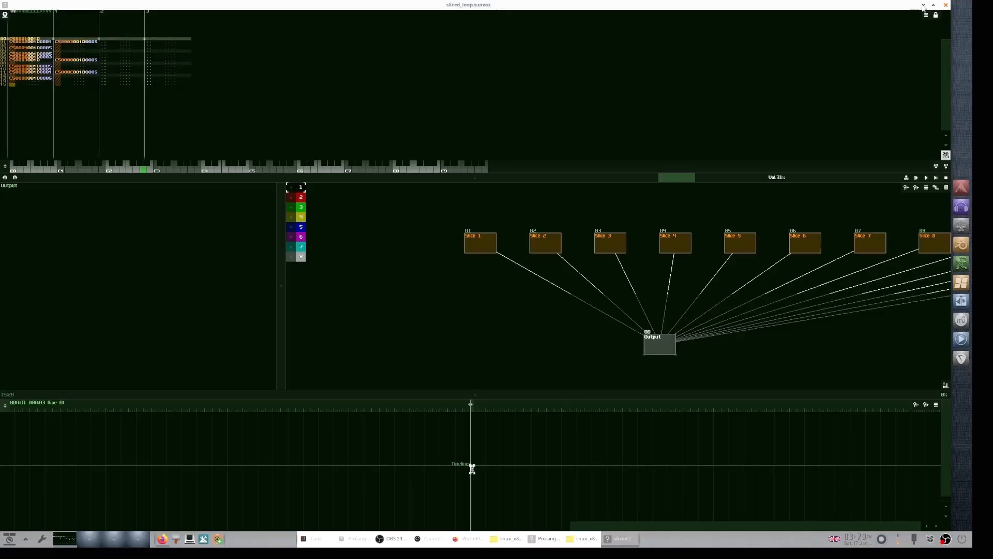
Step: Switch back to SunChop, lower the stretch target BPM to 80 and time-stretch the loop
key(alt+Tab)
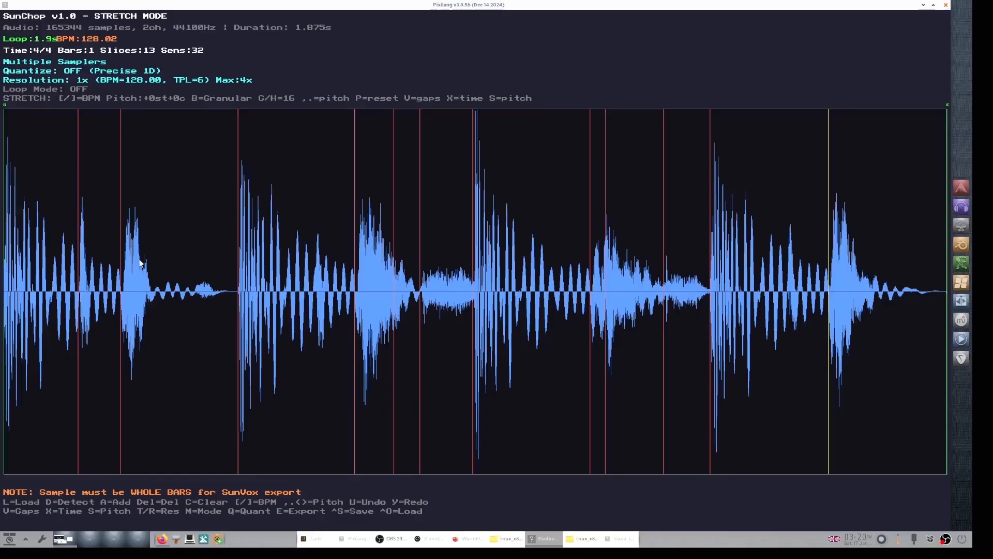
key(bracketleft)
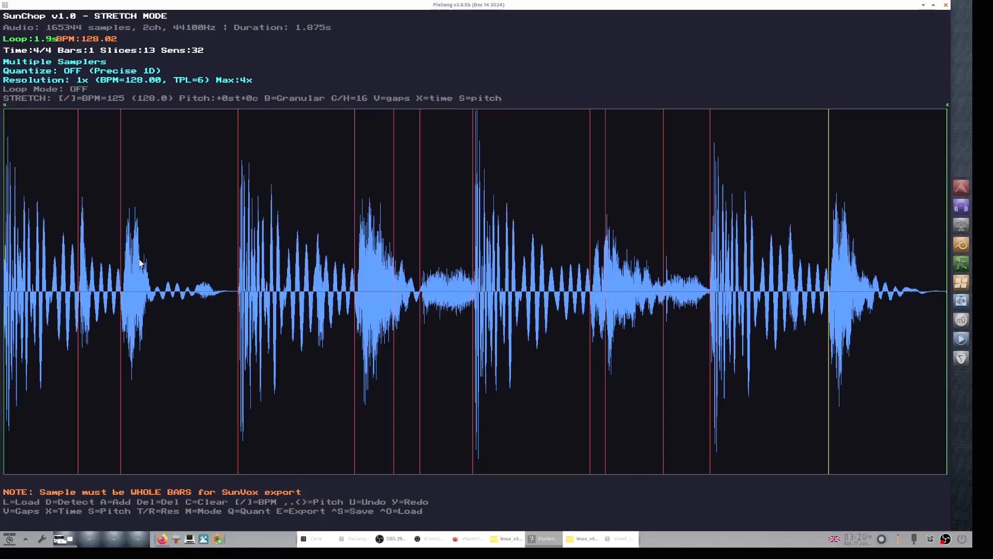
key(bracketleft)
key(bracketleft)
key(bracketleft)
key(bracketleft)
key(bracketleft)
key(bracketleft)
key(bracketleft)
key(bracketleft)
key(bracketleft)
key(bracketleft)
key(bracketleft)
key(bracketleft)
key(bracketleft)
key(bracketleft)
key(bracketleft)
key(bracketleft)
key(bracketleft)
key(bracketleft)
key(bracketleft)
key(bracketleft)
key(bracketleft)
key(bracketleft)
key(bracketleft)
key(bracketleft)
key(bracketleft)
key(bracketleft)
key(bracketleft)
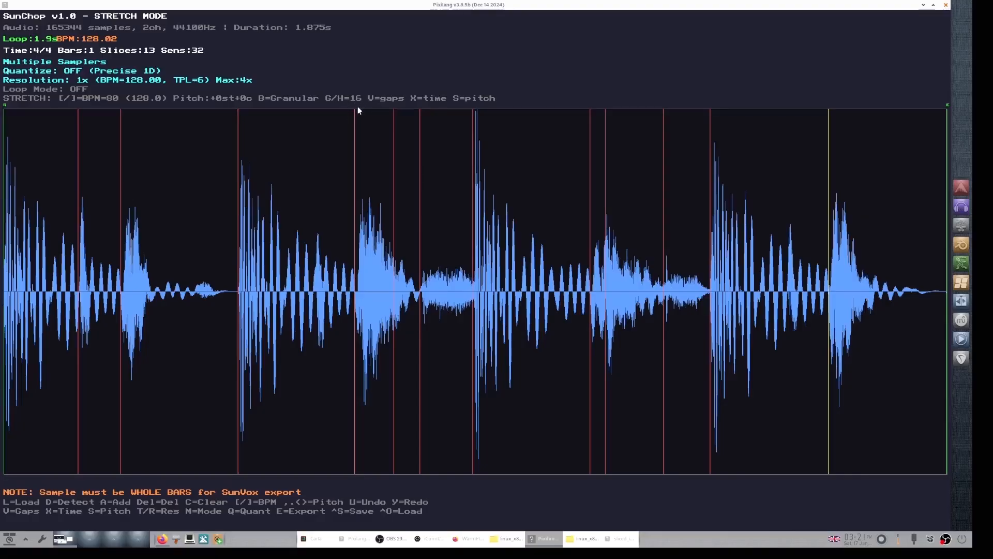
key(x)
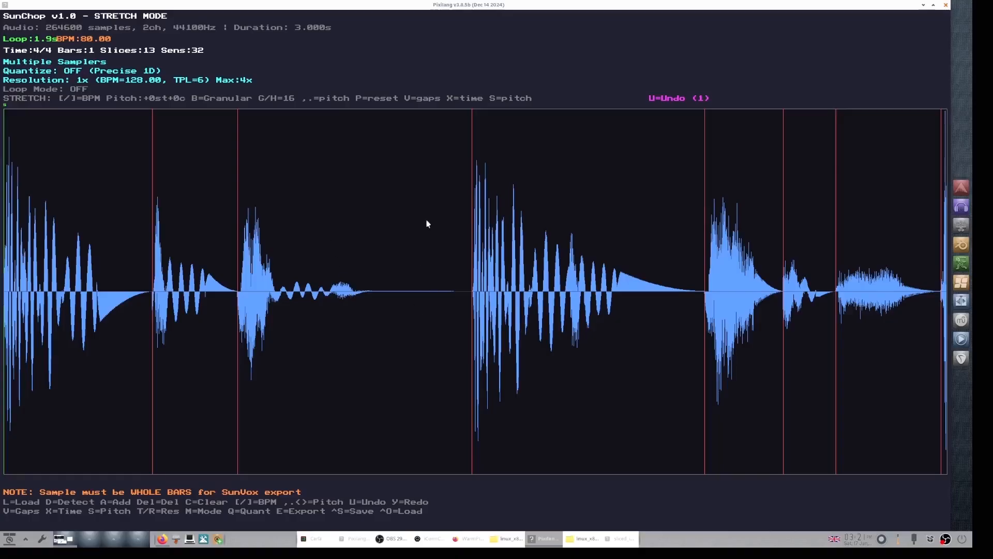
Step: Play the stretched loop, stop it and undo the stretch
key(space)
key(space)
key(u)
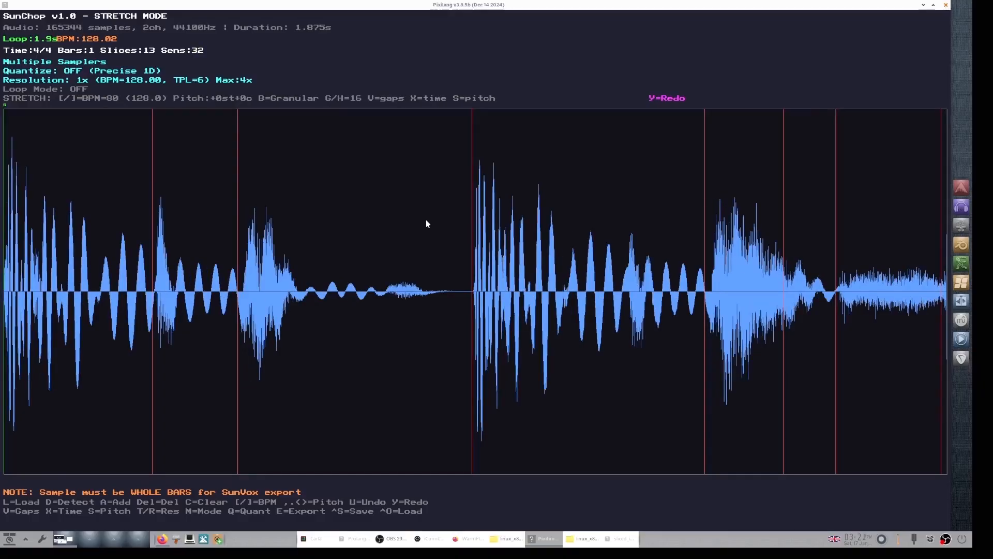
Step: Raise the granular G/H setting to 32 and time-stretch the loop again
key(h)
key(h)
key(x)
Step: Audition the new stretch and undo it
key(space)
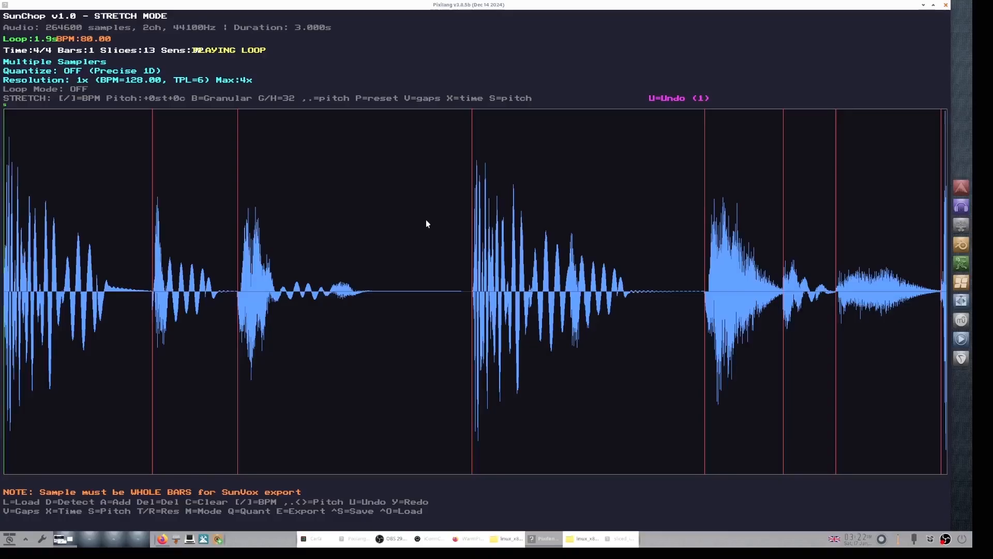
key(space)
key(u)
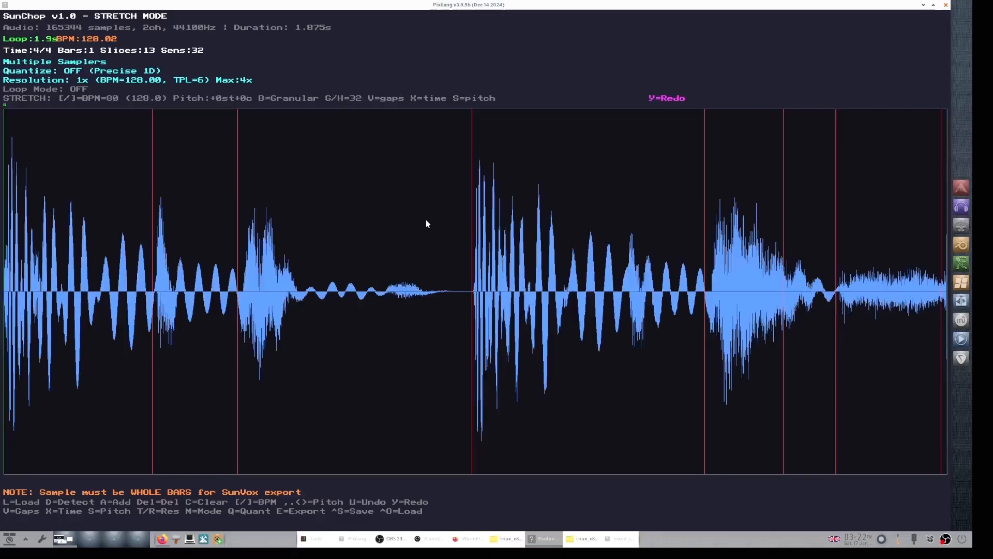
Step: Raise the stretch target BPM to 103 and time-stretch the loop
key(bracketright)
key(bracketright)
key(bracketright)
key(bracketright)
key(bracketright)
key(x)
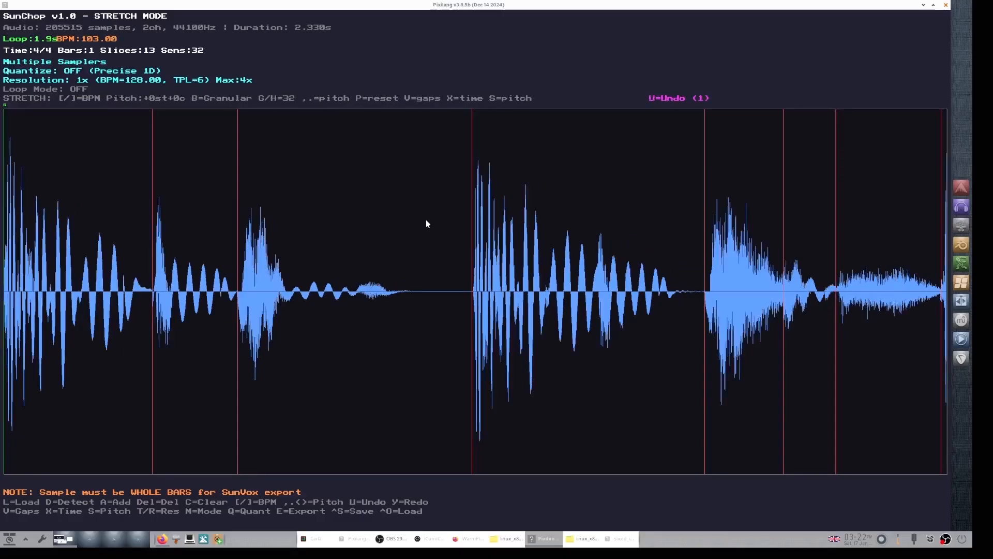
Step: Play the 103 BPM stretch, stop it and undo the stretch
key(space)
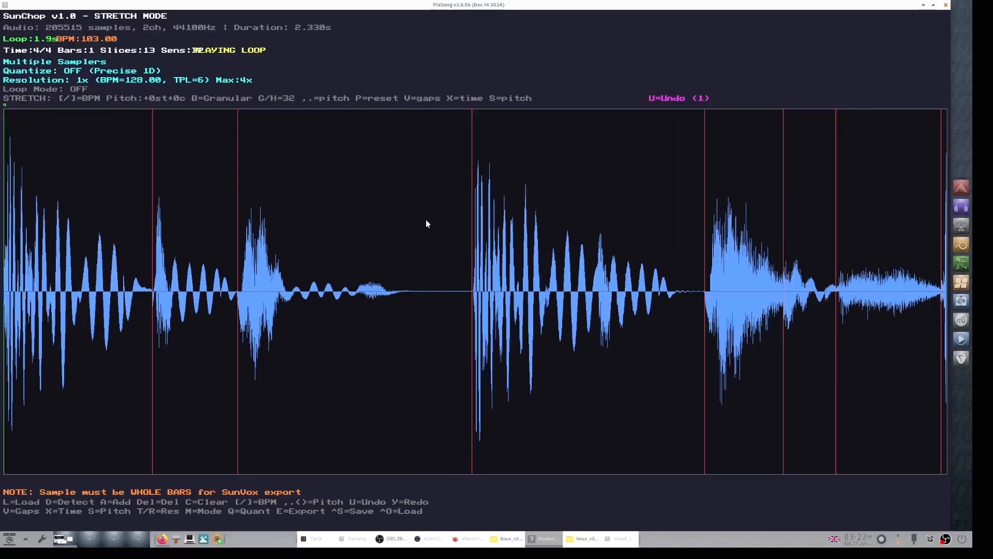
key(space)
key(u)
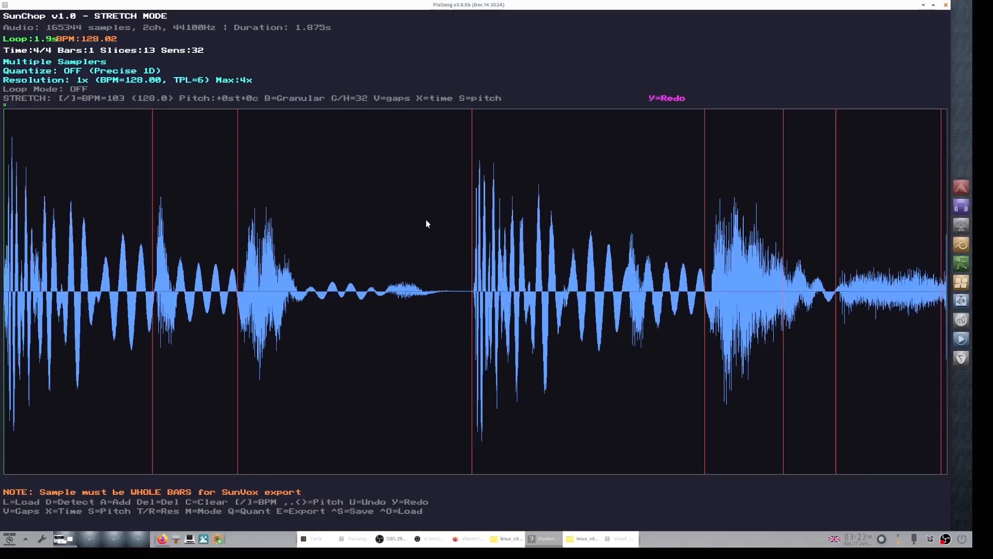
Step: Try a time-stretch with G/H set to 4, audition it and undo it
key(g)
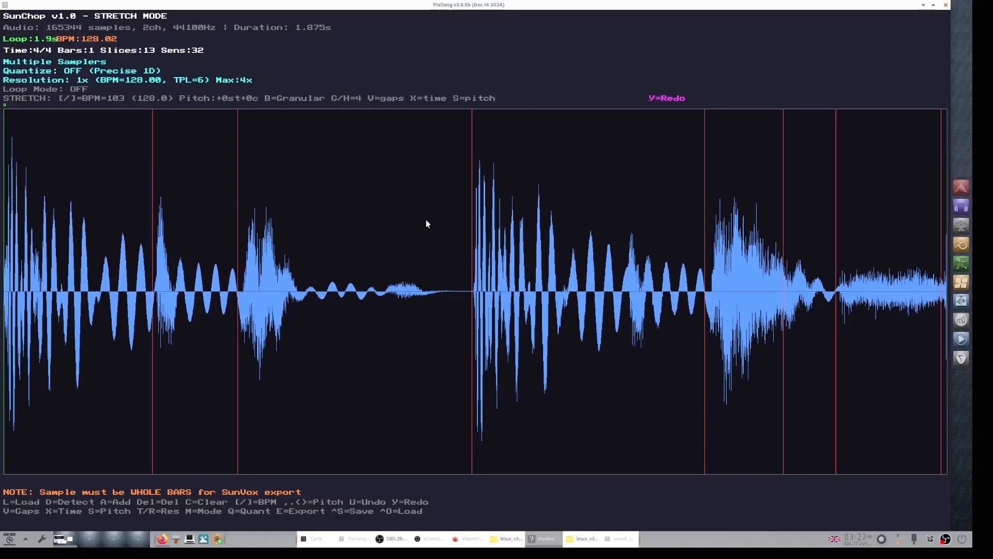
key(x)
key(space)
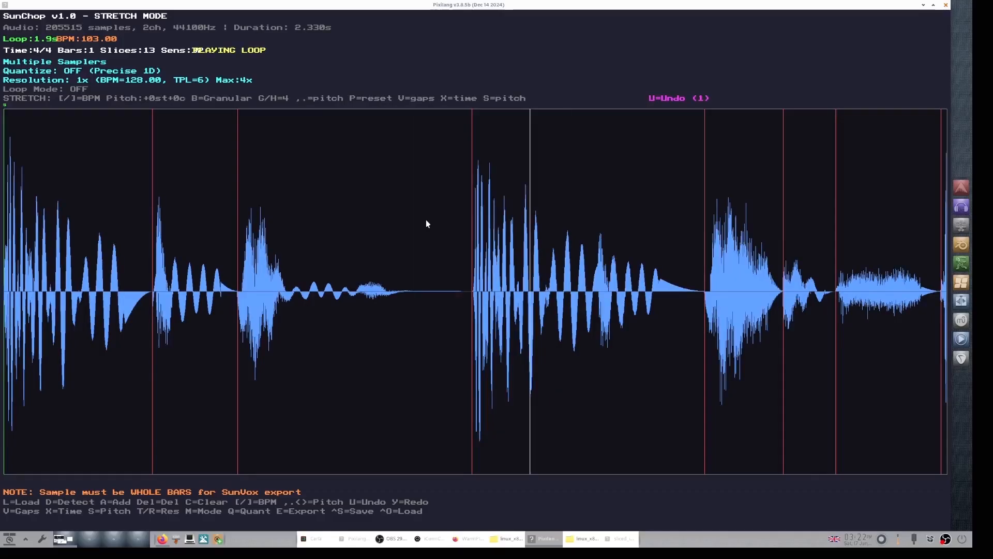
key(space)
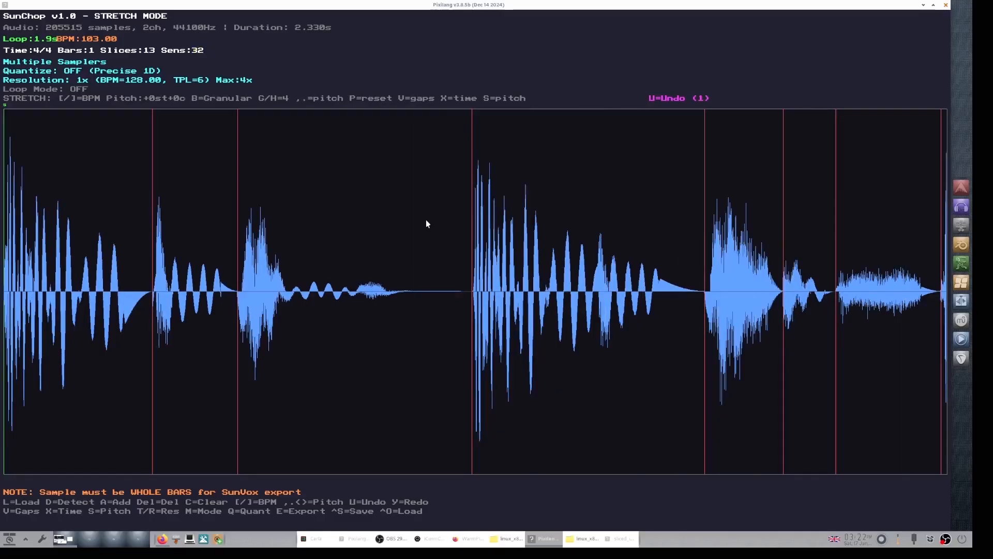
key(u)
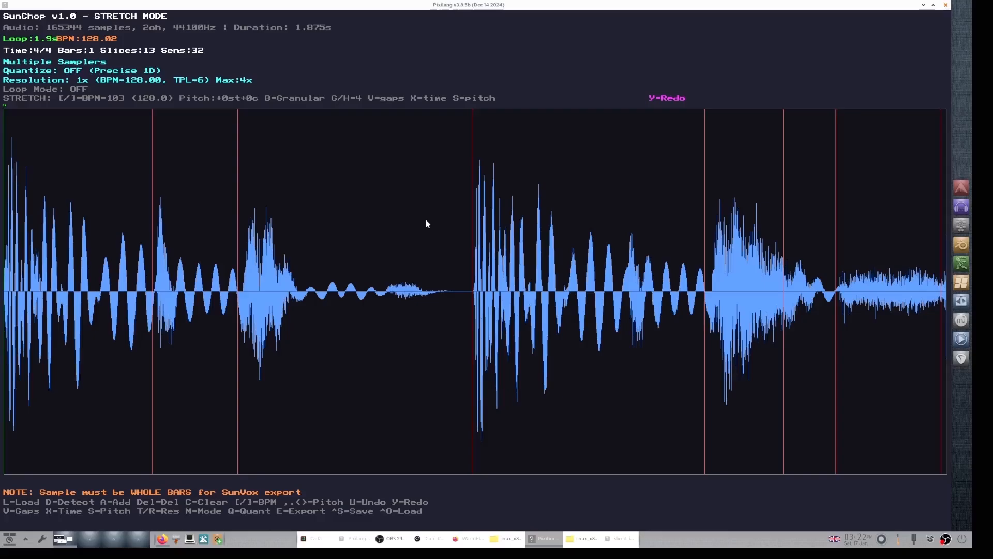
Step: Switch the stretch algorithm to Spectral, redo the stretch, audition it and undo it
key(b)
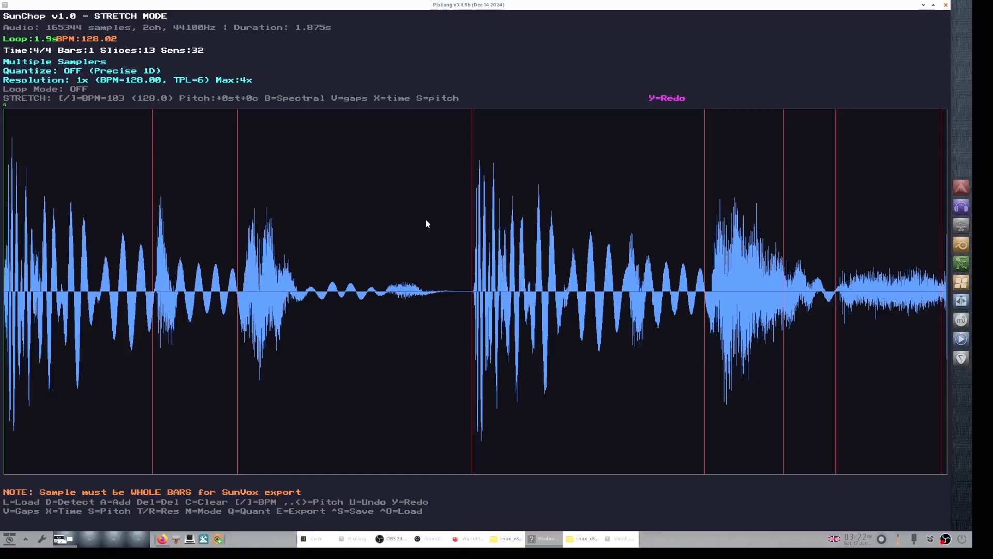
key(y)
key(space)
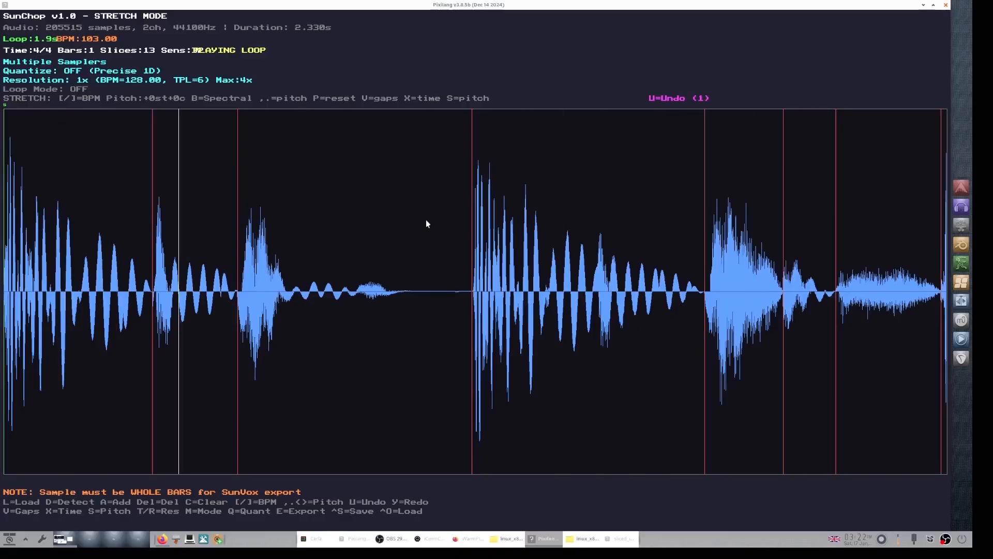
key(space)
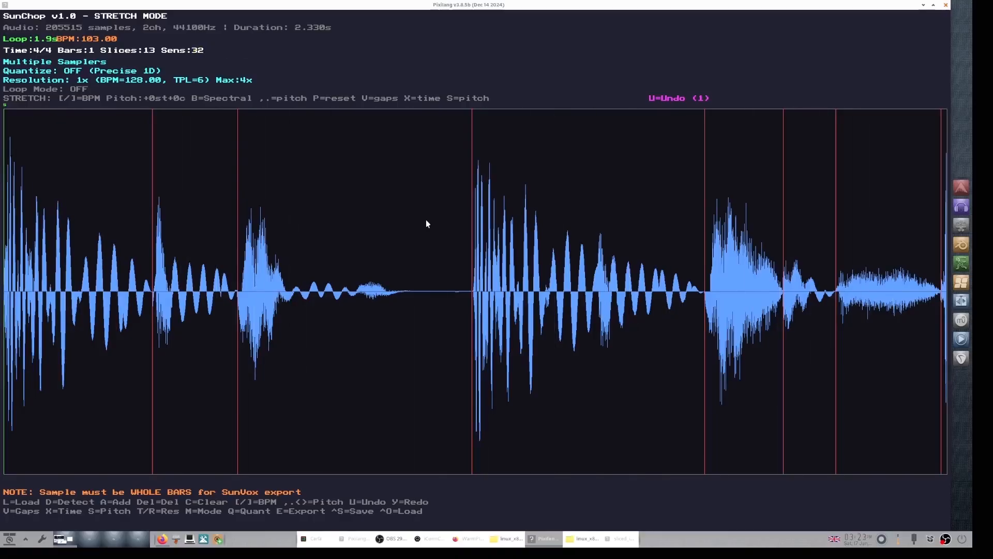
key(u)
Step: Switch the stretch algorithm to Envelope, try a stretch with gaps, audition it and undo it
key(b)
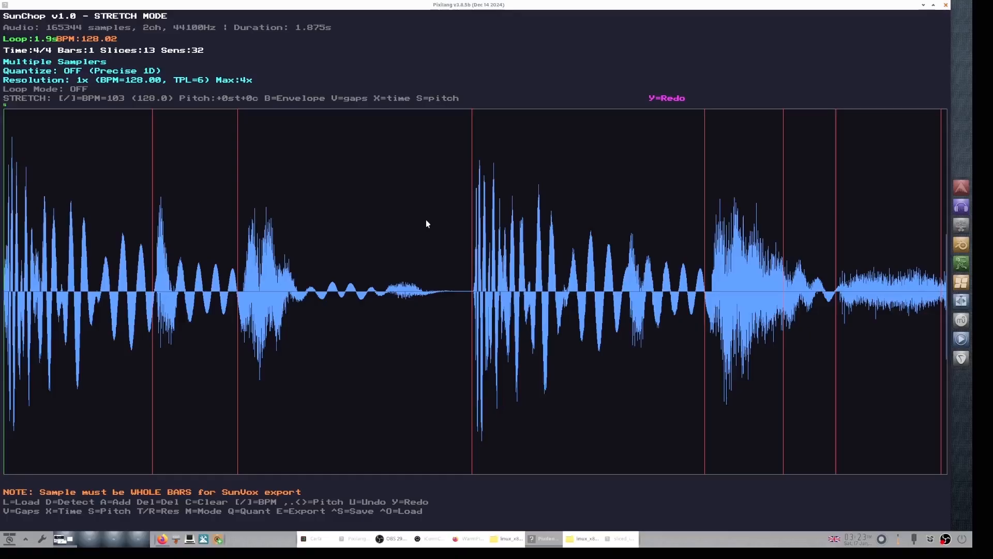
key(v)
key(space)
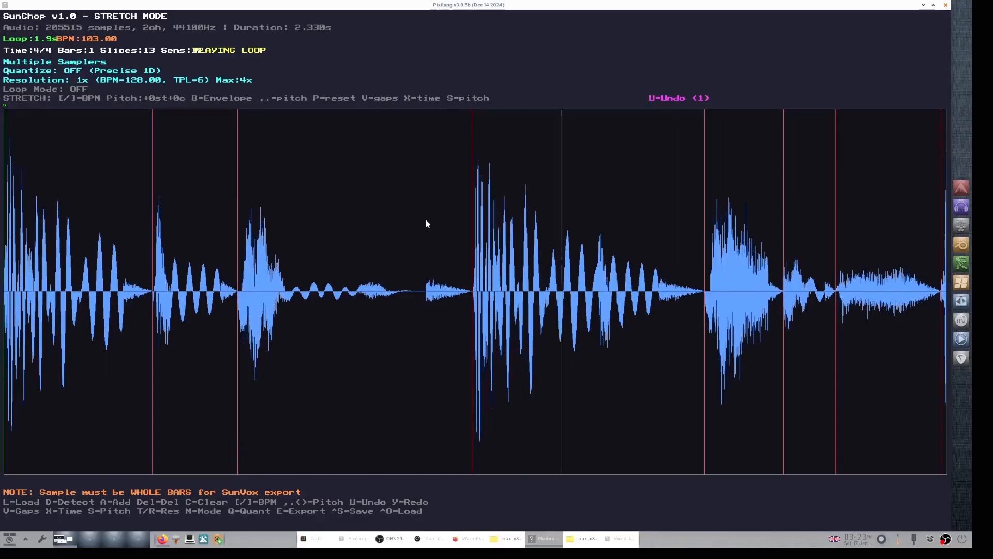
key(space)
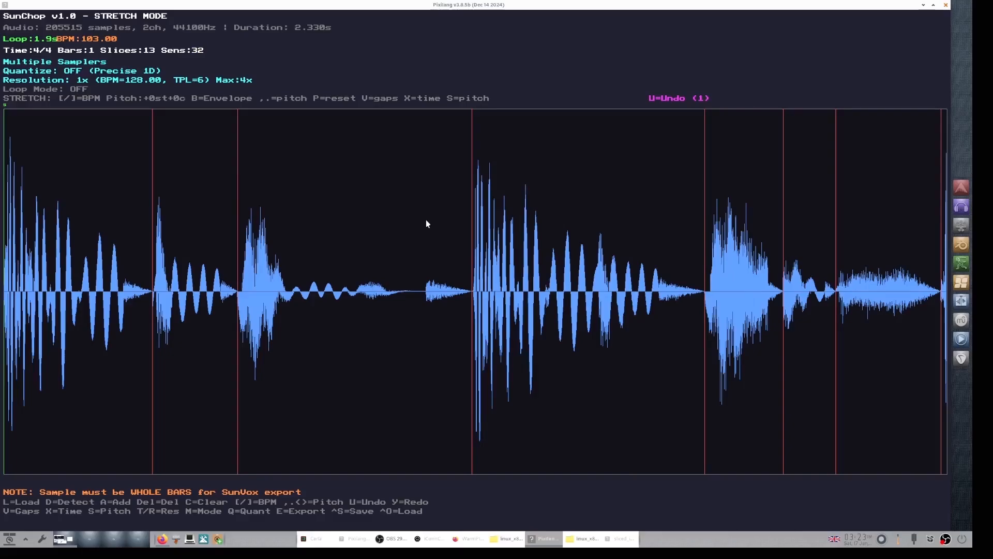
key(u)
Step: Time-stretch the loop with the Envelope algorithm and play it
key(space)
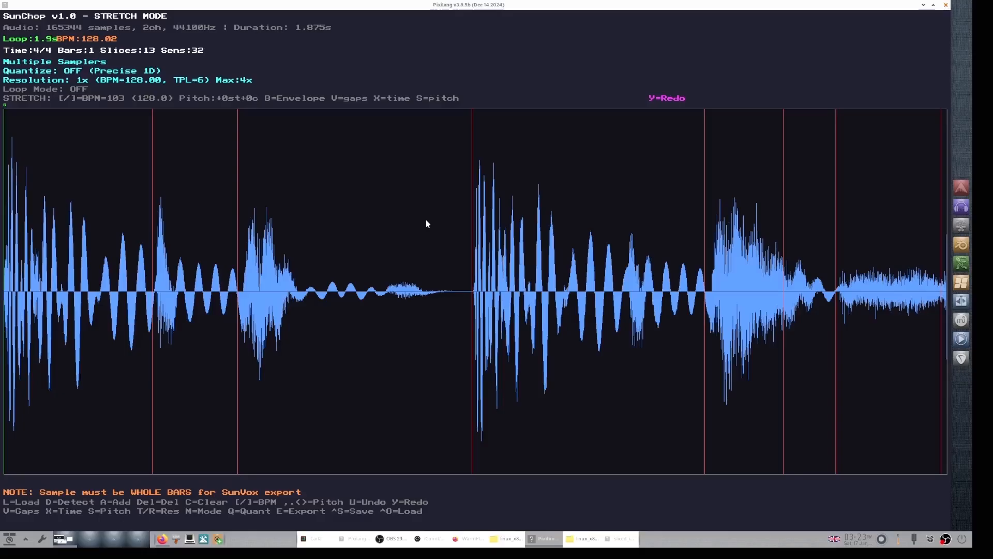
key(x)
key(space)
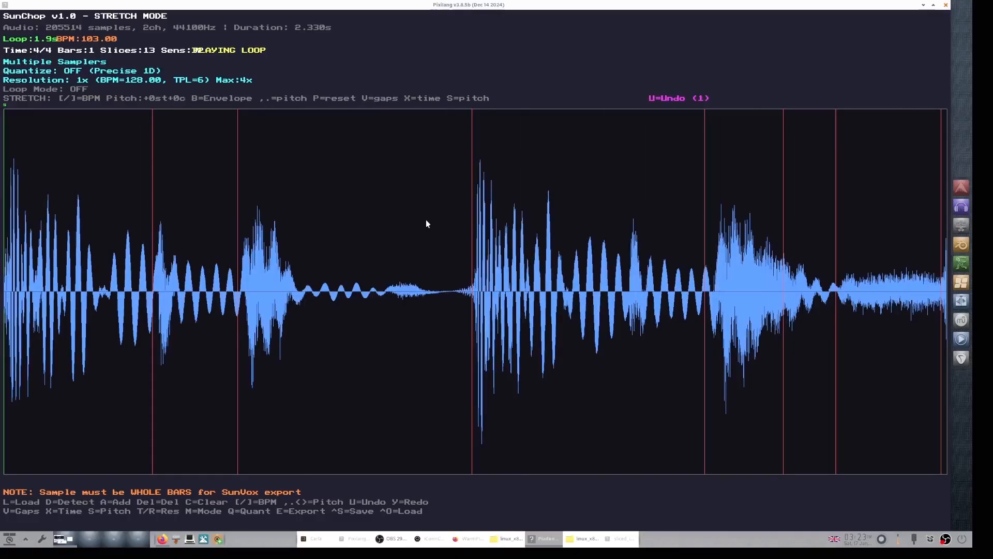
key(space)
key(space)
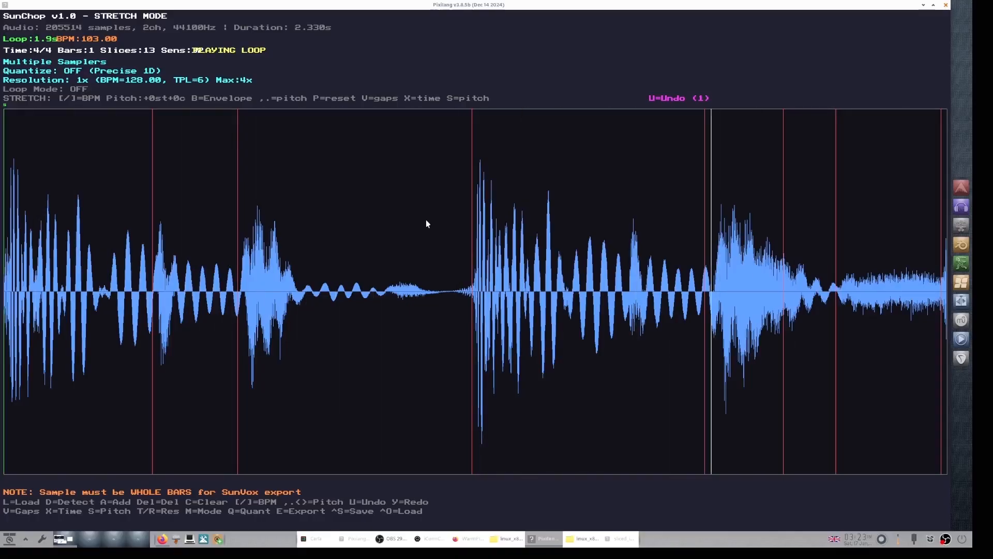
key(space)
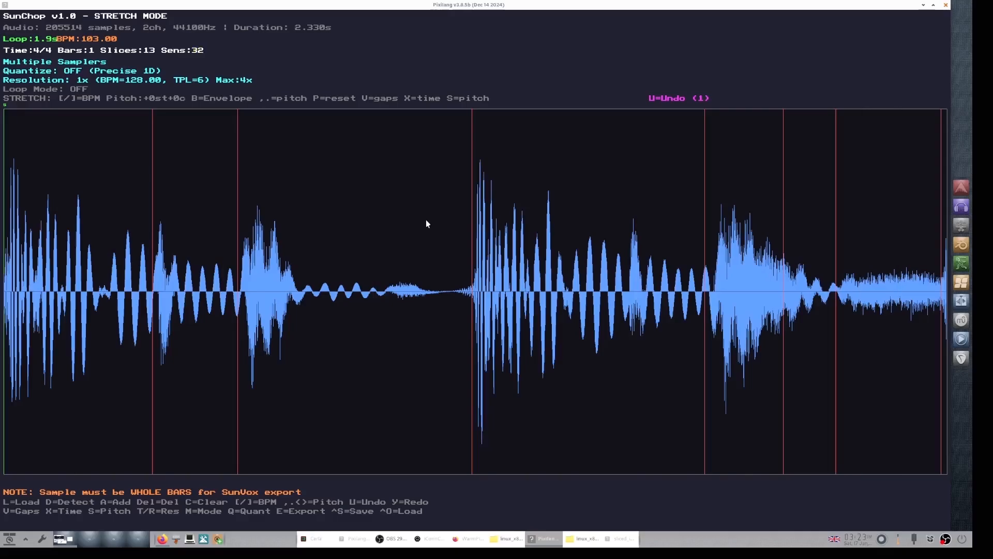
Step: Undo and reapply changes to the loop, auditioning it after each, ending with the original loop
key(u)
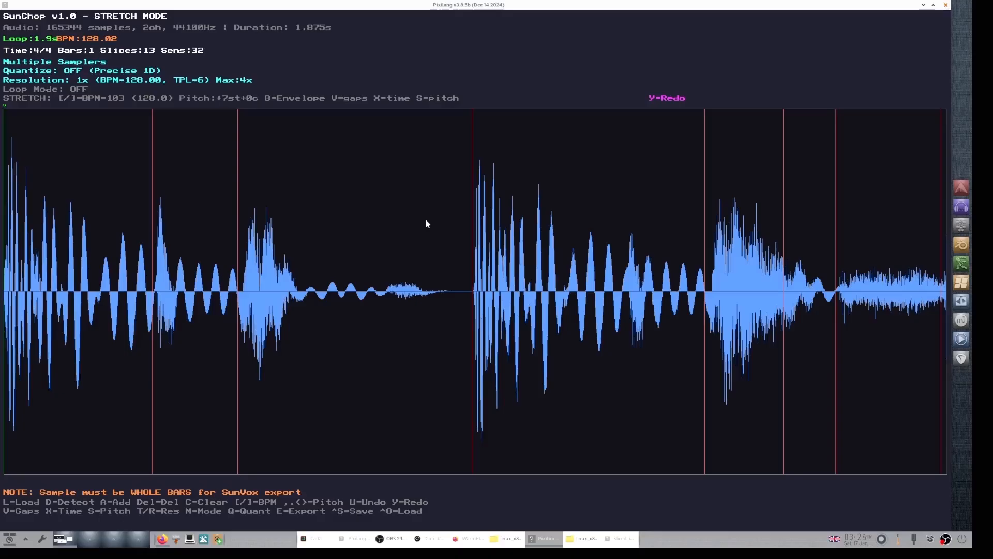
key(u)
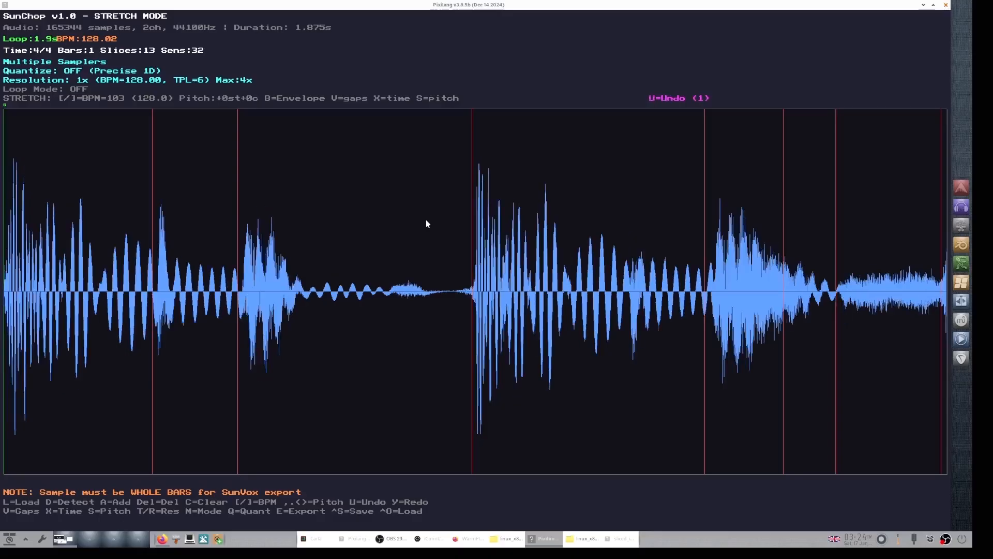
key(space)
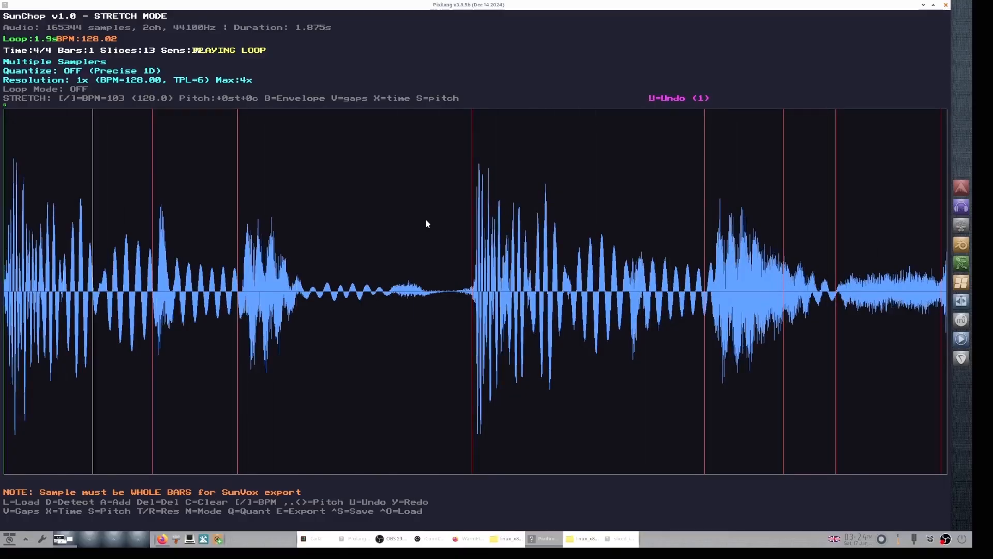
key(space)
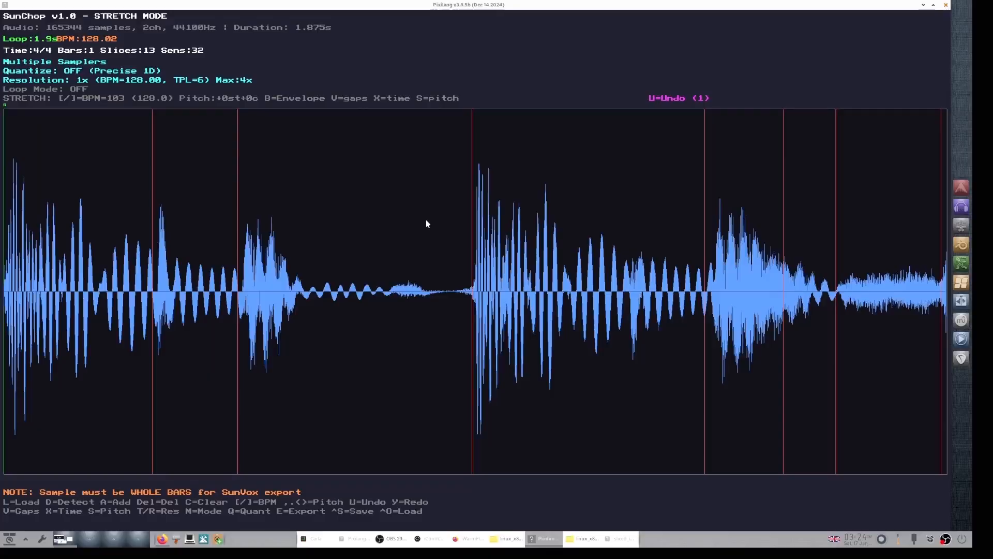
key(u)
key(space)
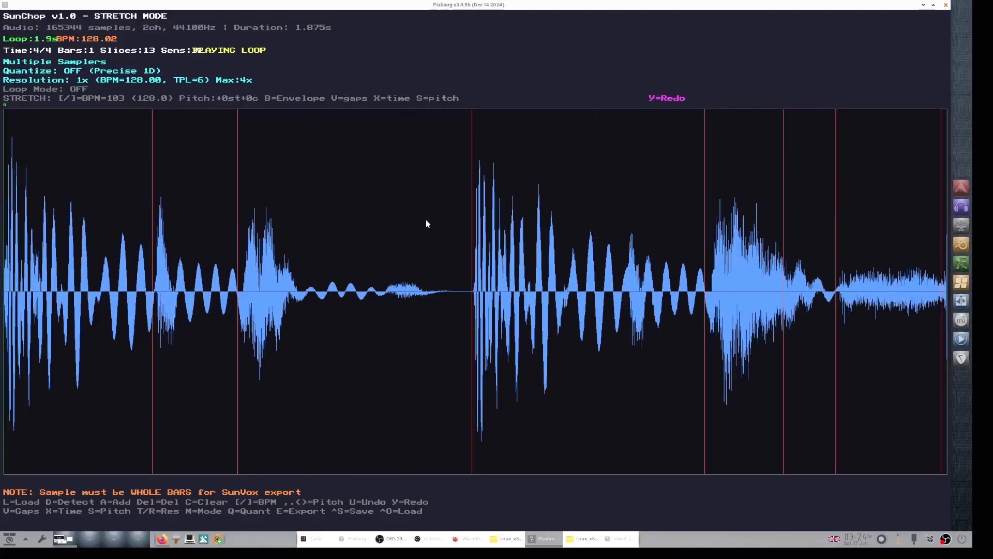
key(space)
click(923, 5)
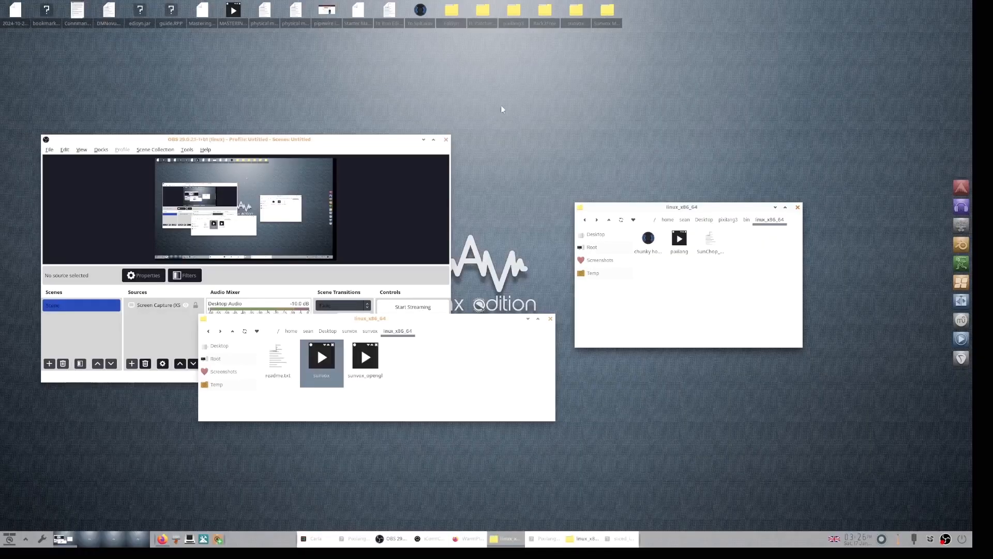
double_click(575, 17)
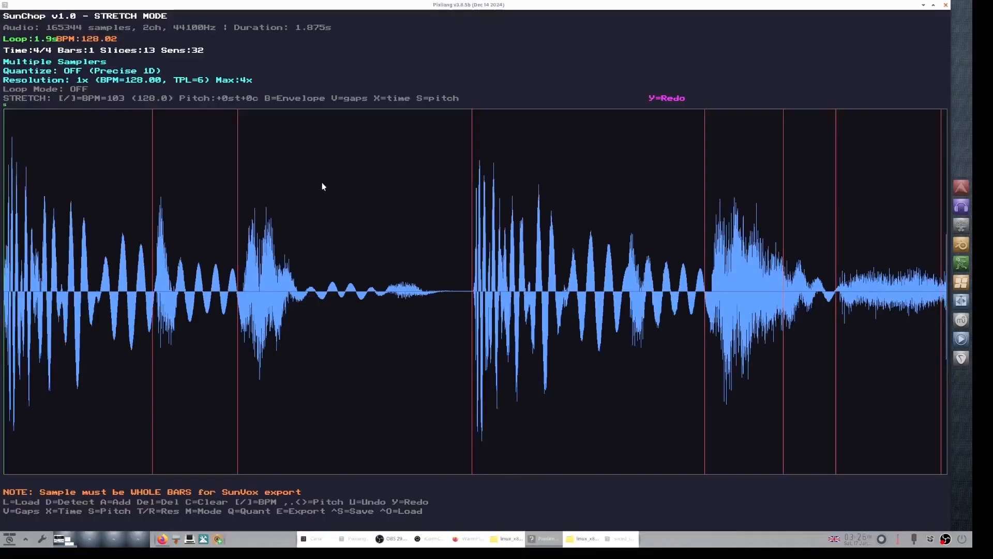